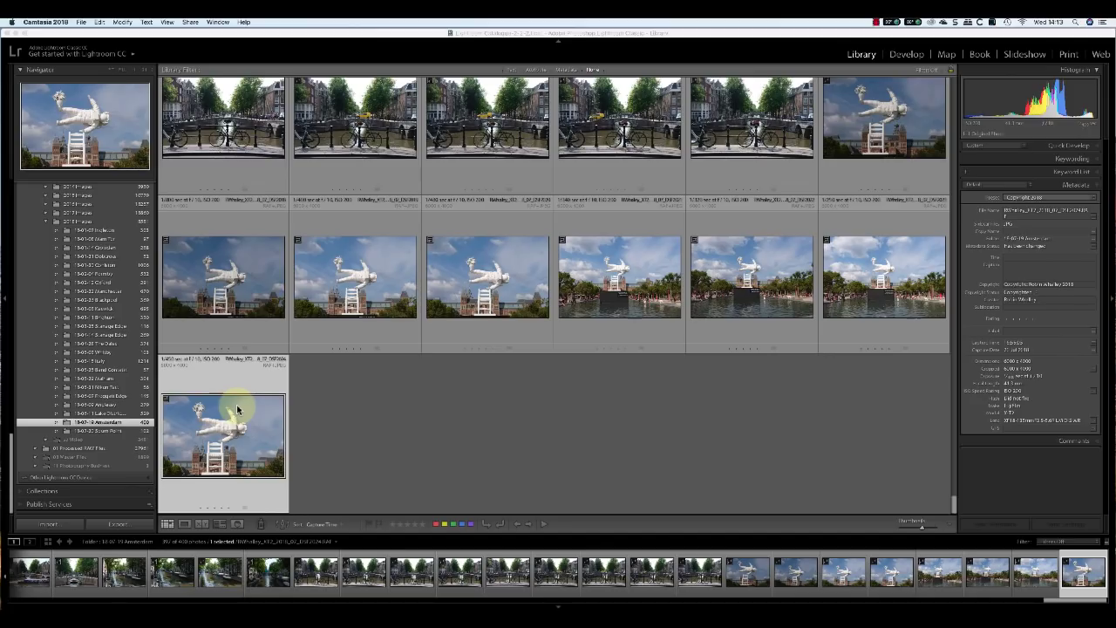
Send the astronaut photo to Analog Efex Pro 2 through Edit In in its context menu.
right_click(237, 408)
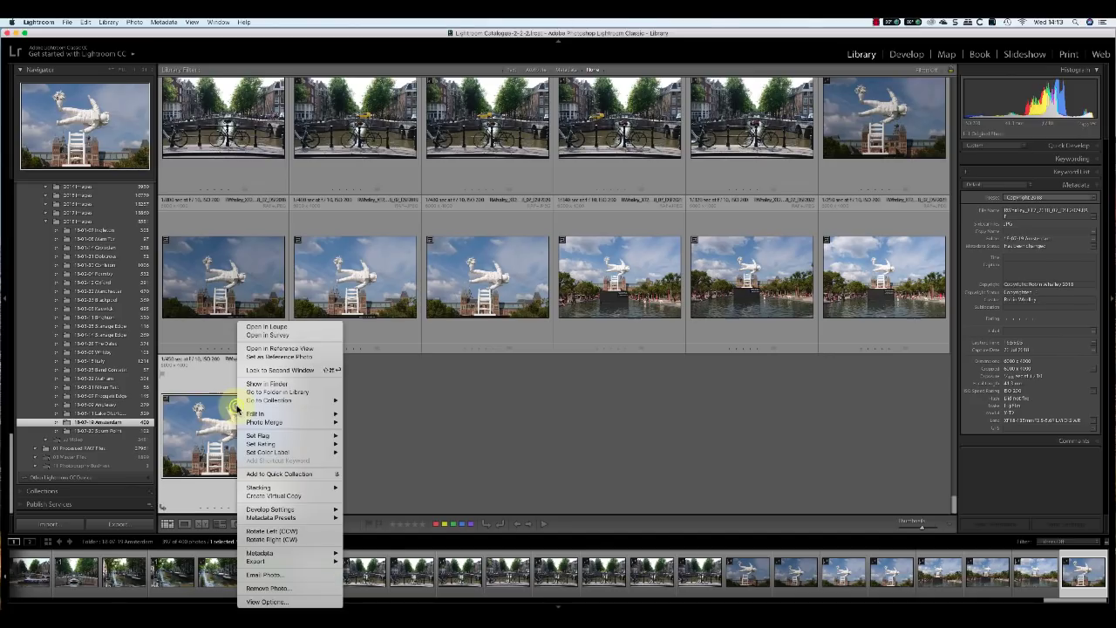
mouse_move(274, 417)
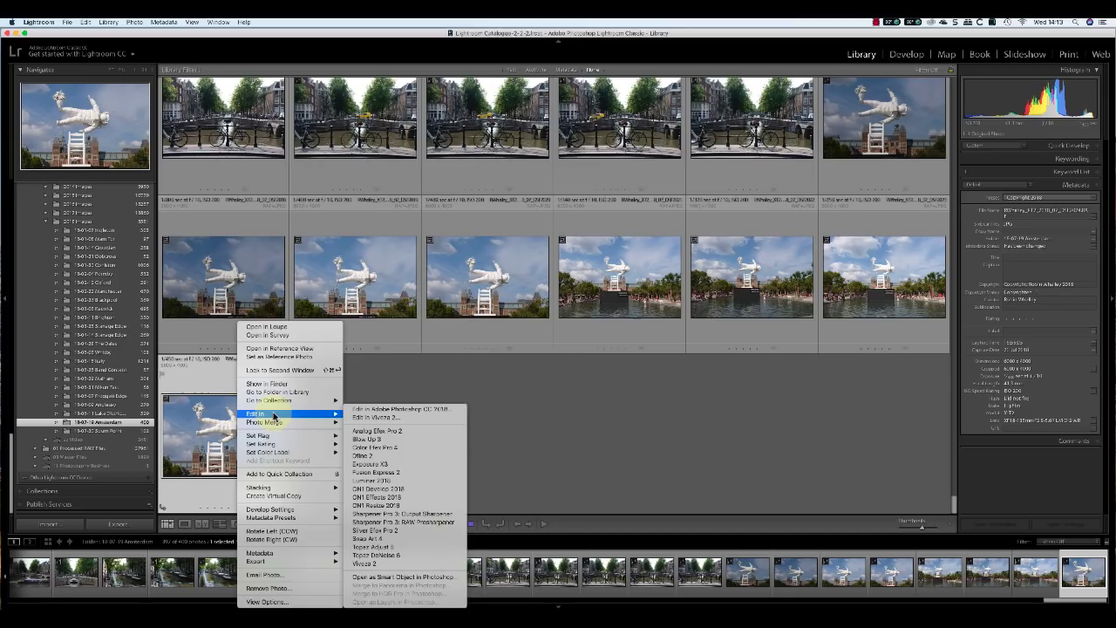
click(361, 430)
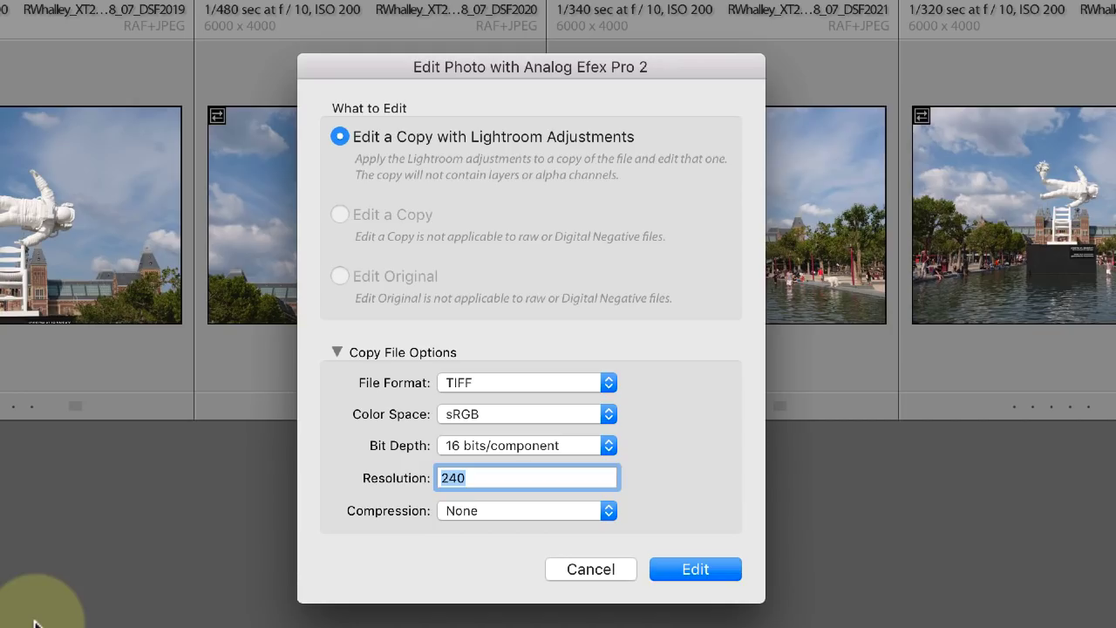
Set the Analog Efex Pro 2 copy to 16-bit TIFF, AdobeRGB (1998), resolution 300.
click(606, 384)
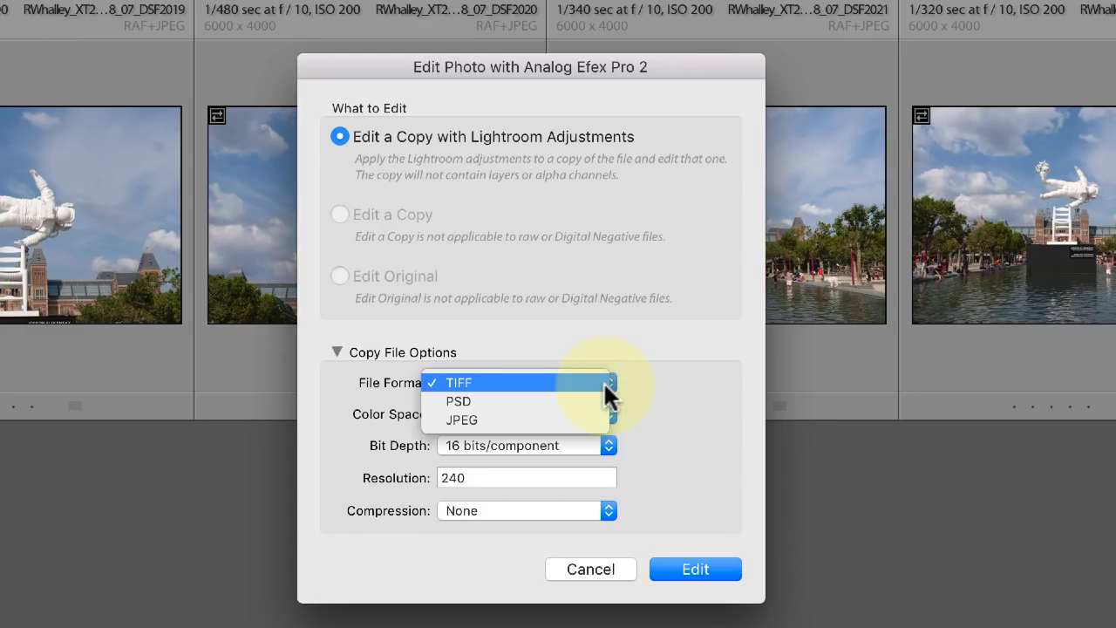
click(603, 383)
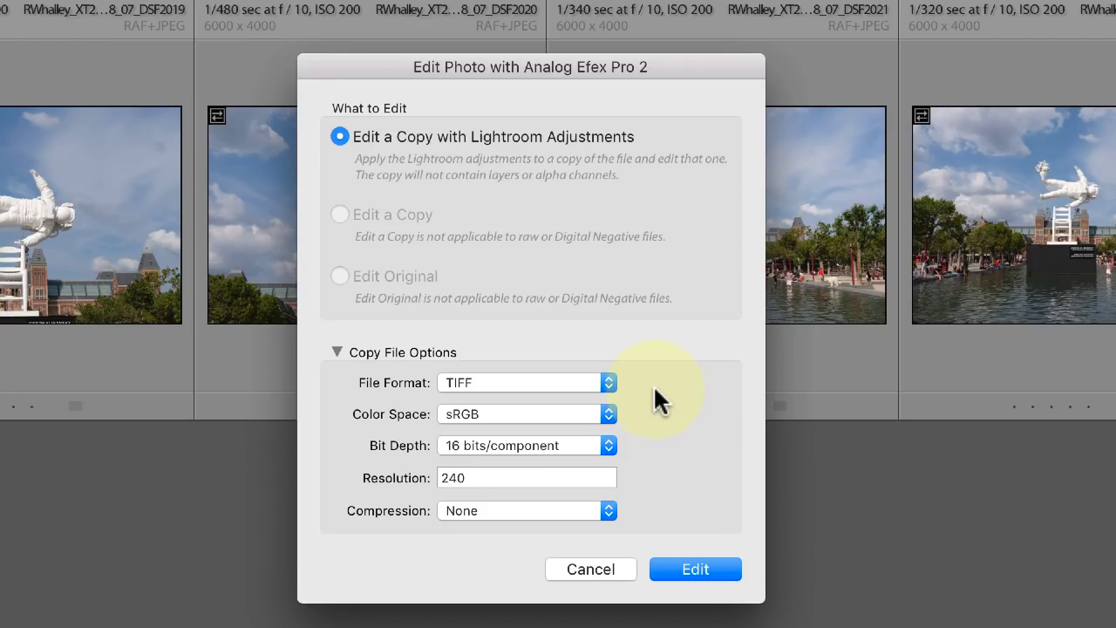
click(608, 414)
click(583, 377)
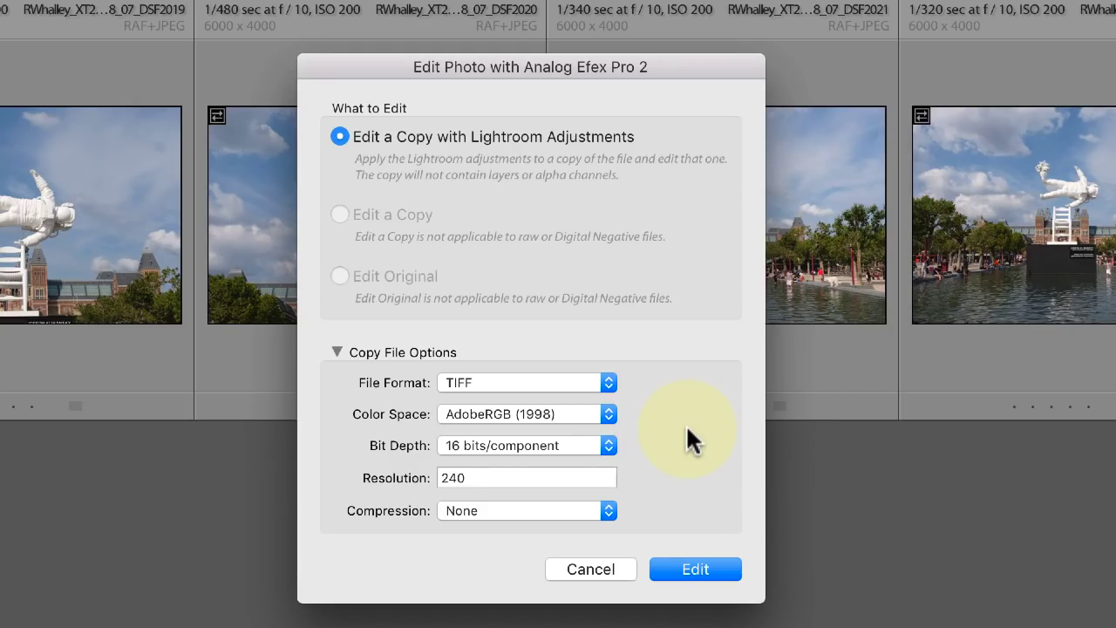
click(609, 445)
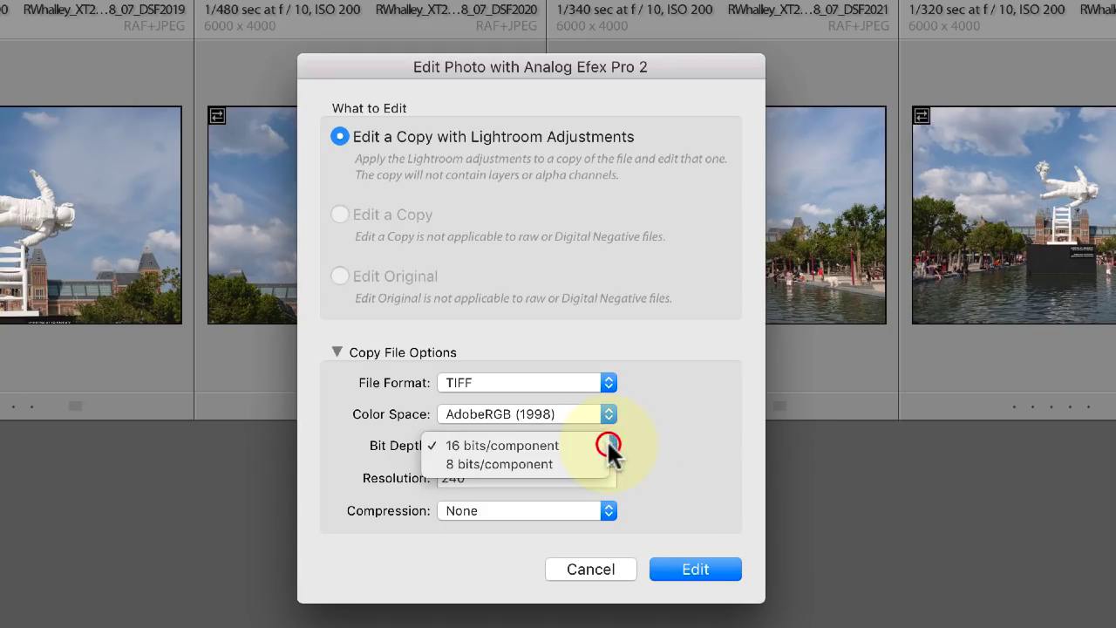
click(609, 447)
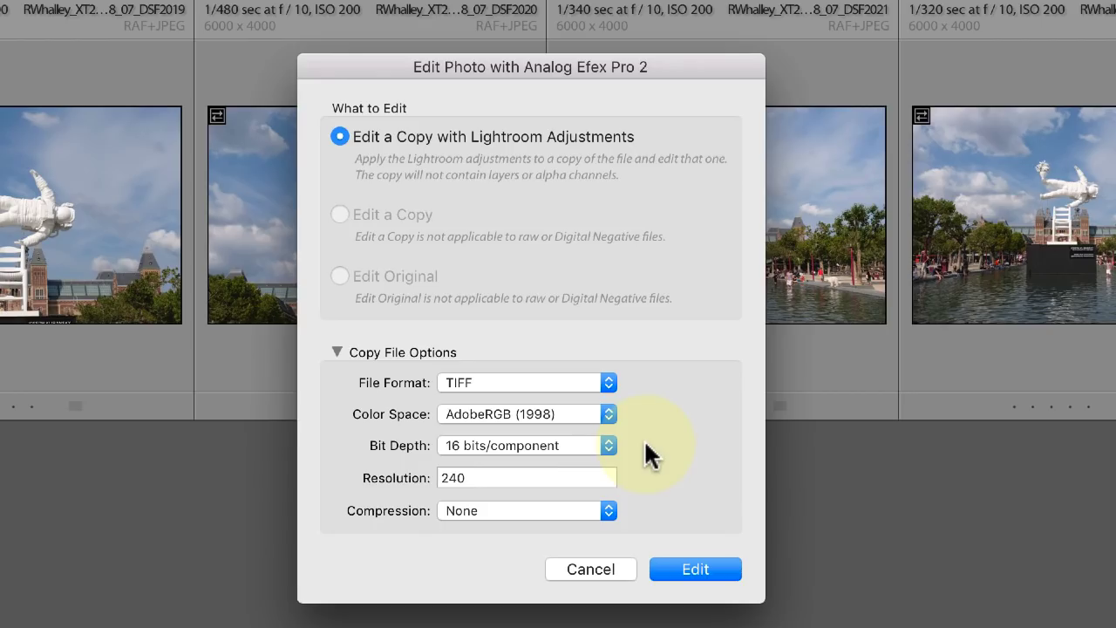
click(504, 481)
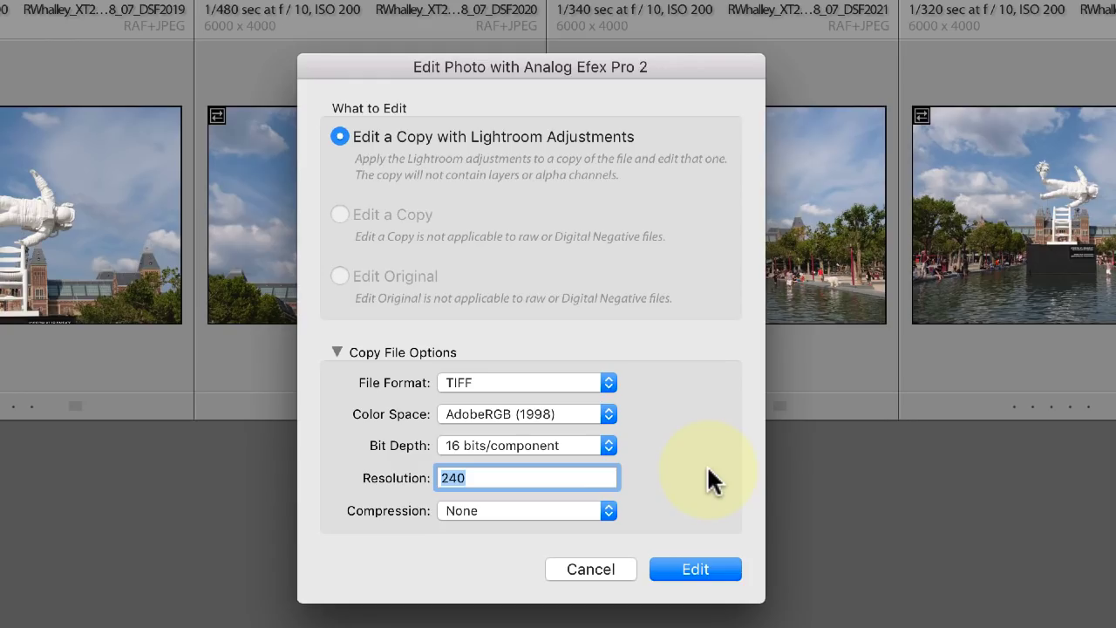
text(300)
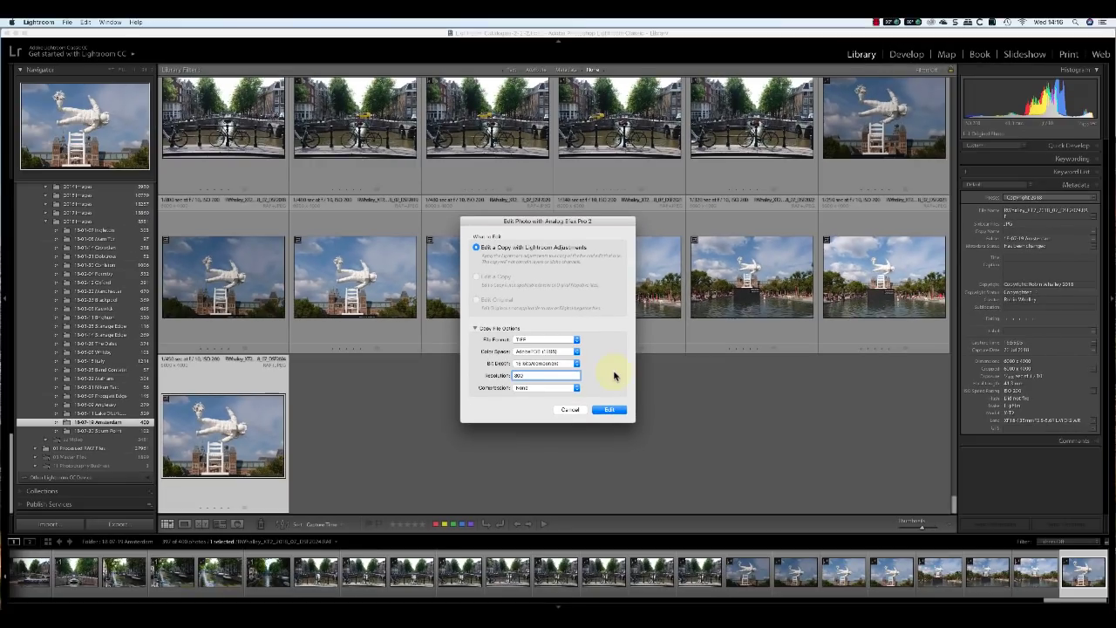
Create the copy, apply the Classic Camera 4 preset, and save it back to Lightroom.
click(609, 409)
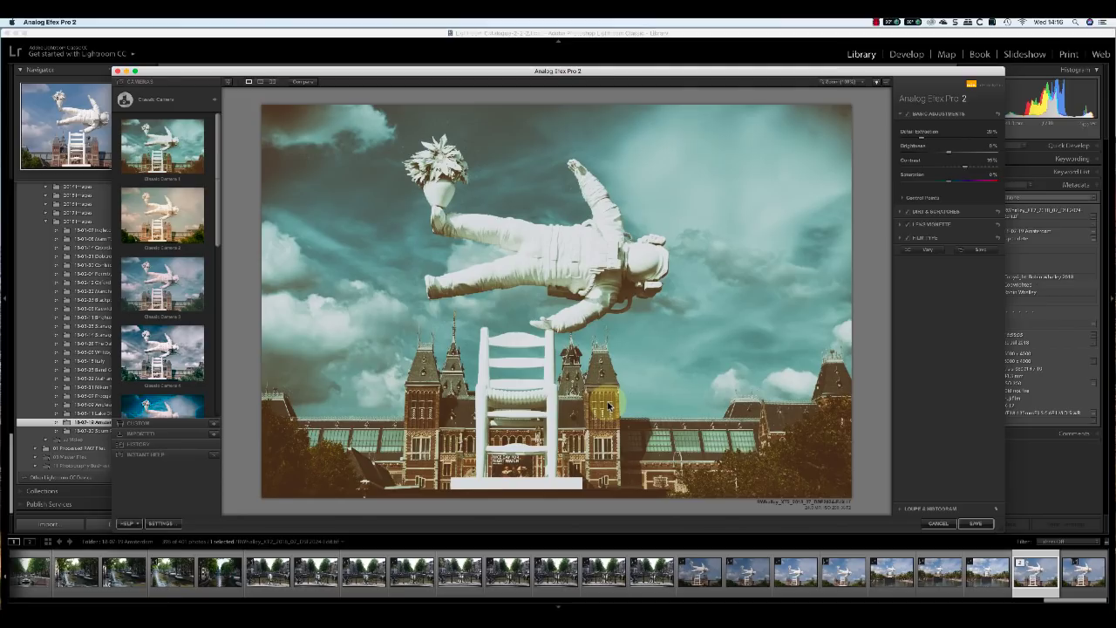
click(158, 346)
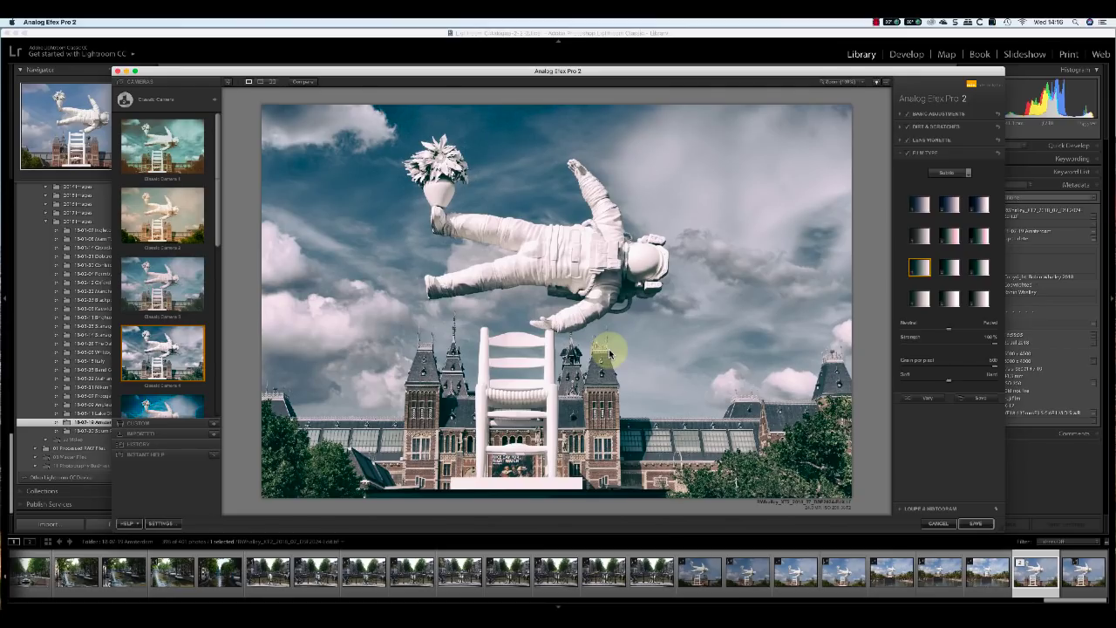
click(964, 520)
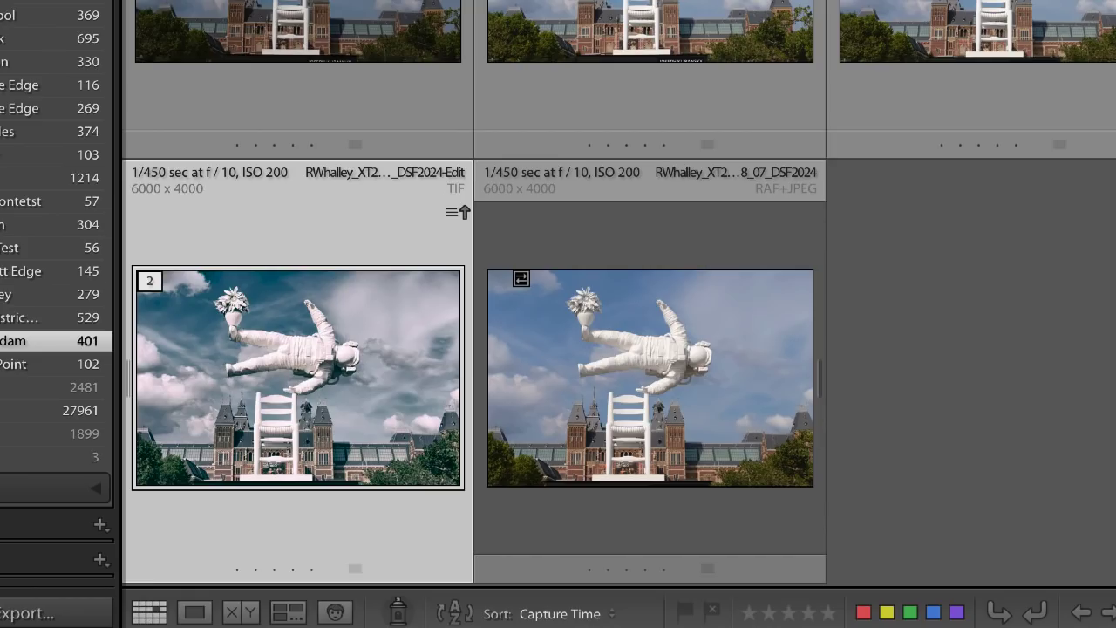
click(143, 281)
click(144, 280)
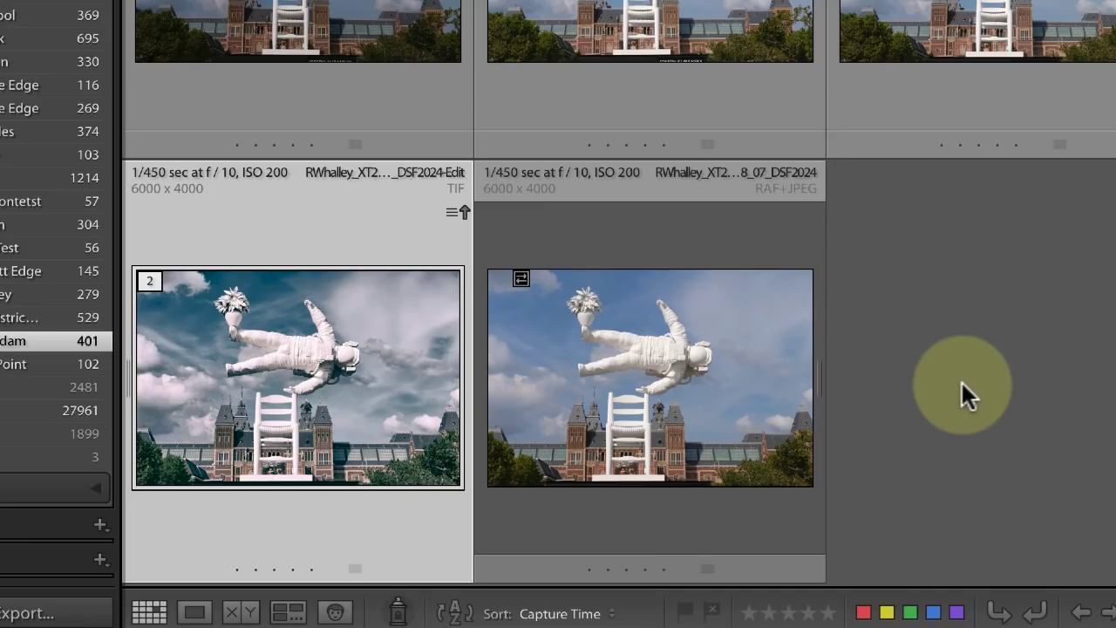
Open the Edit in Viveza 2 options for the edited TIFF copy.
right_click(265, 339)
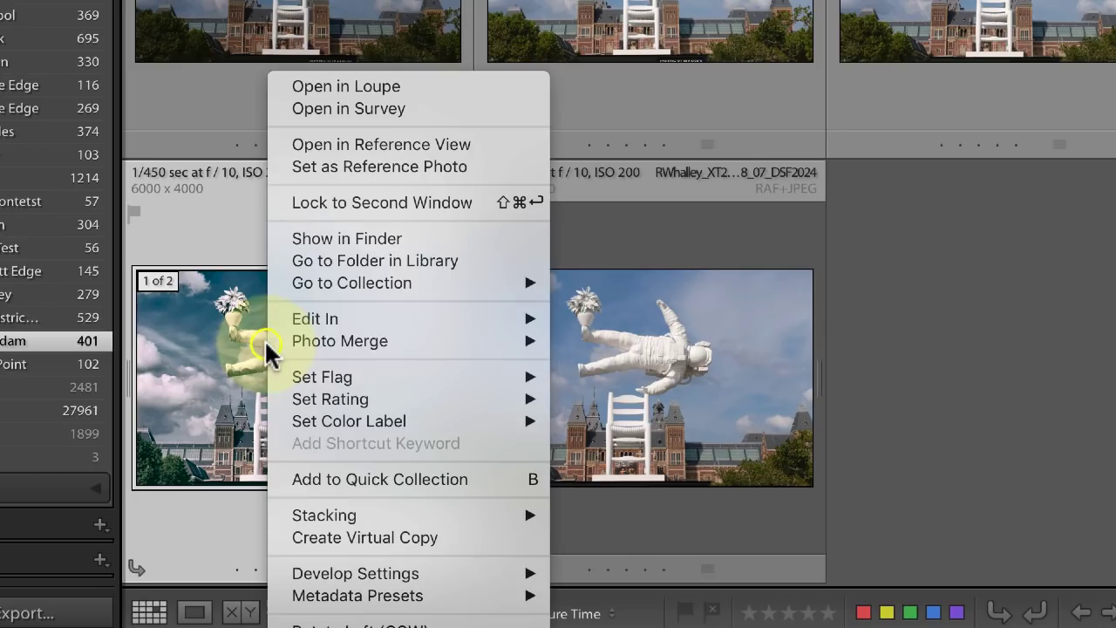
mouse_move(335, 324)
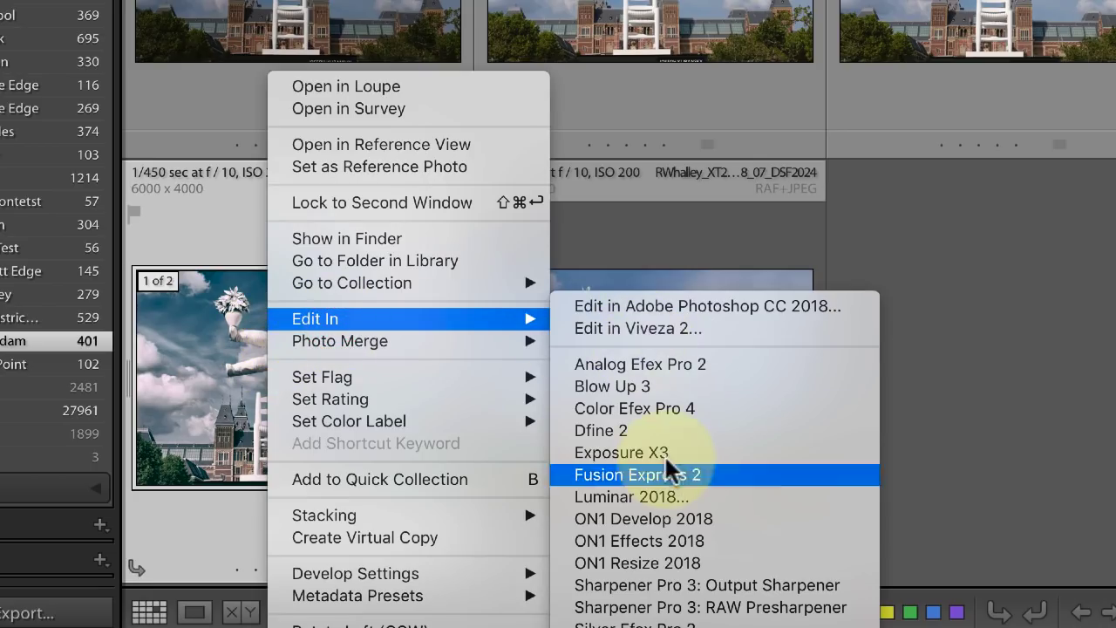
click(637, 328)
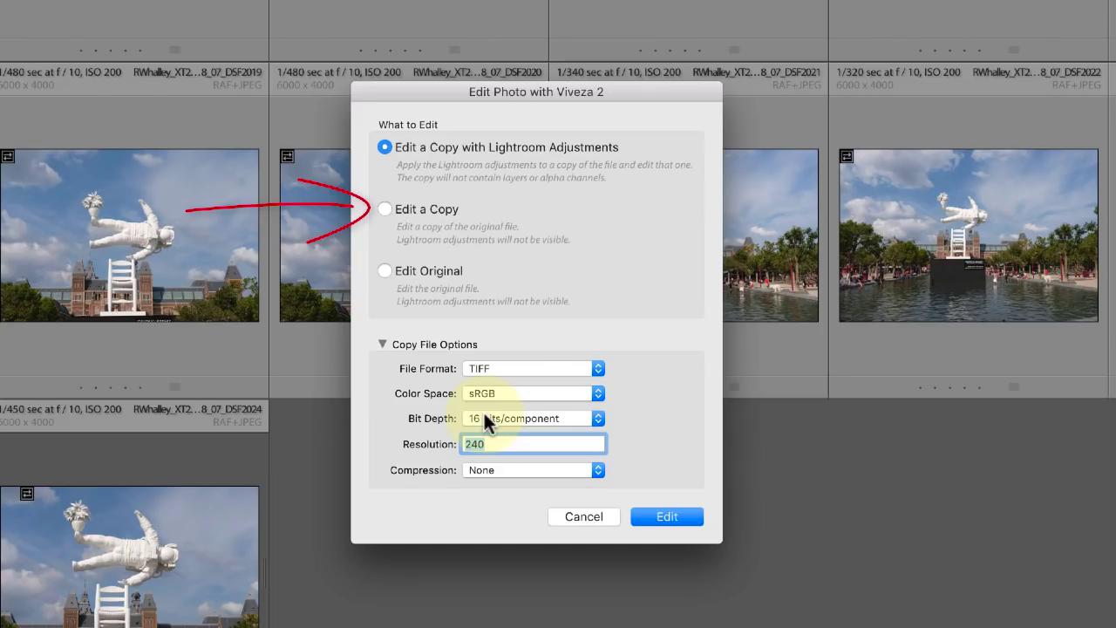
Try each What to Edit option, ending on Edit a Copy with Lightroom Adjustments.
click(384, 210)
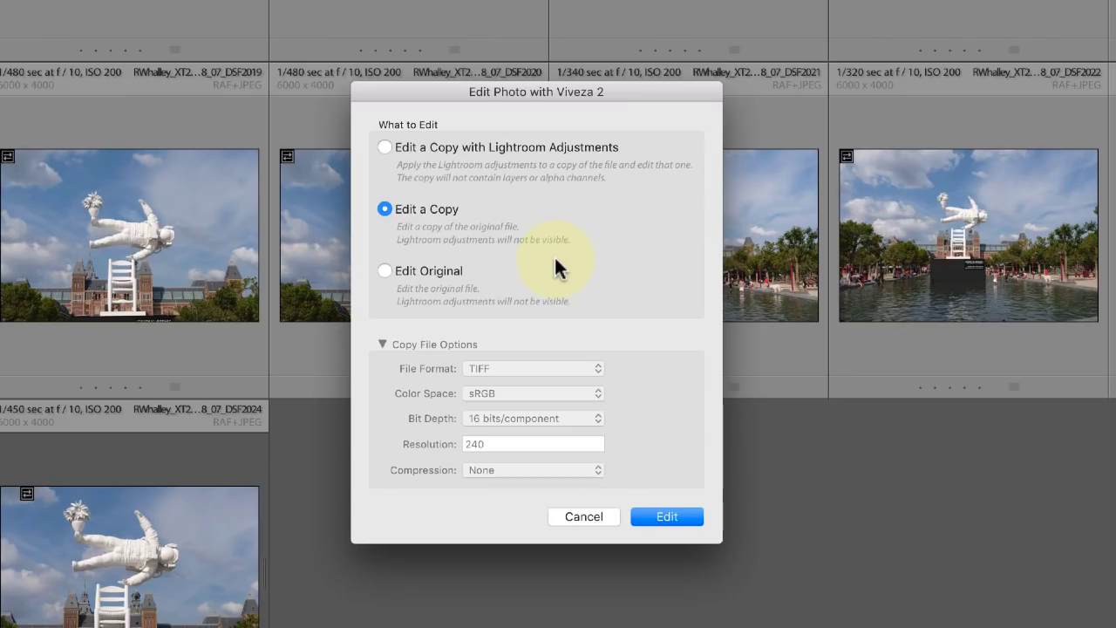
key(Down)
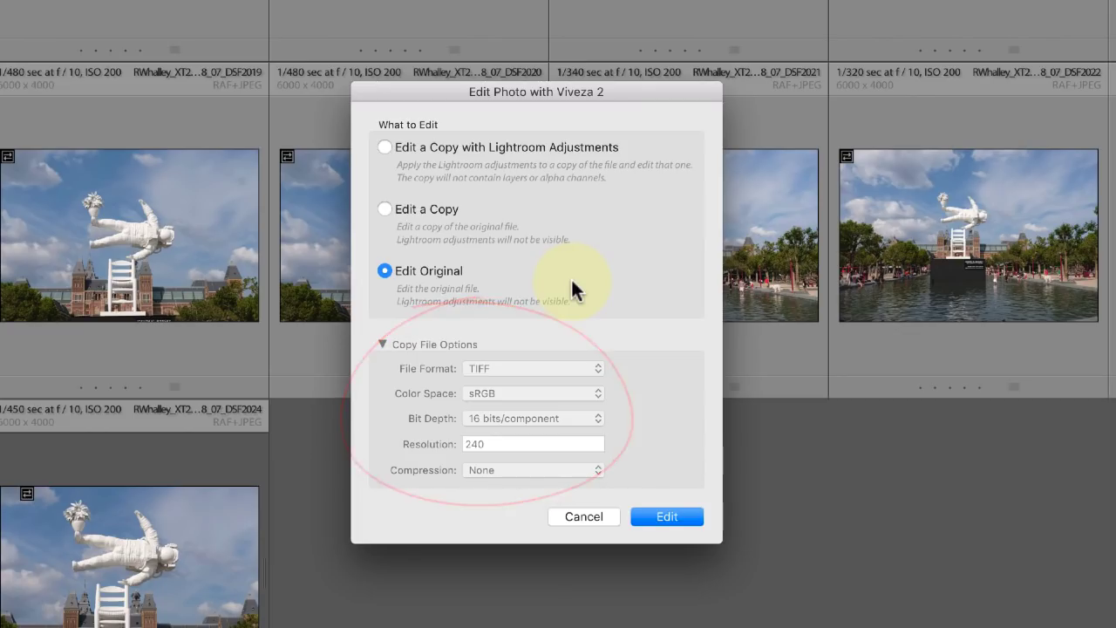
click(384, 210)
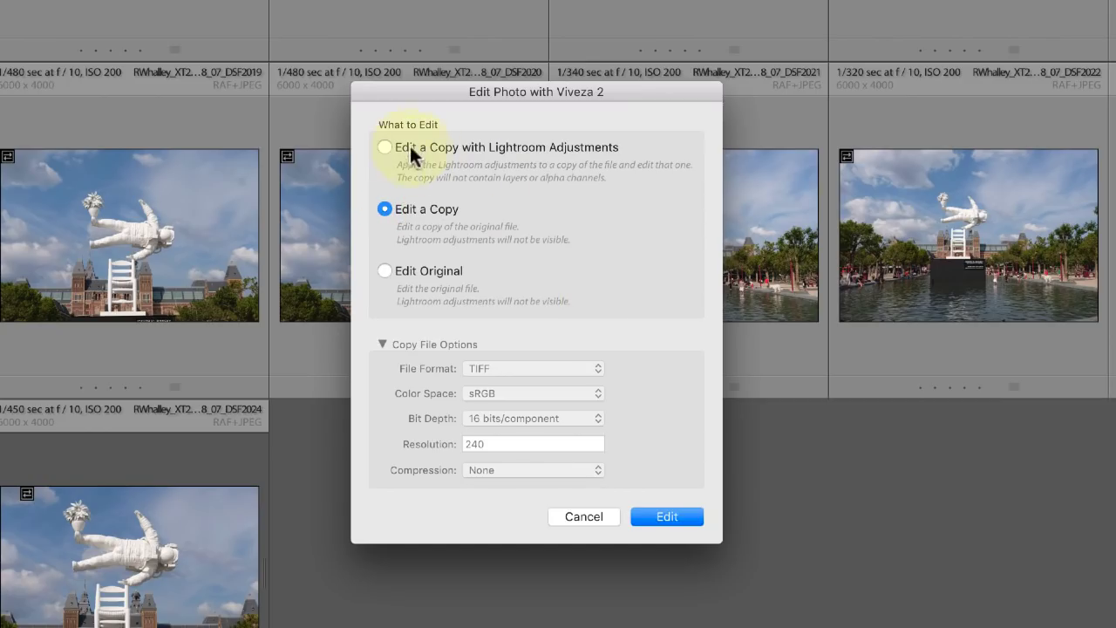
click(384, 146)
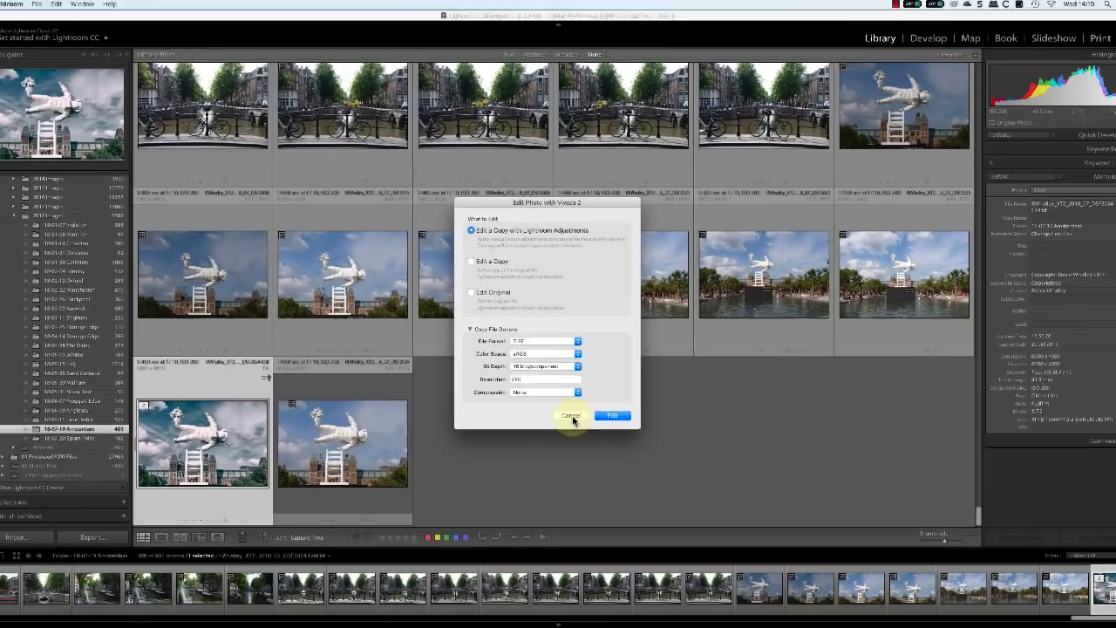
Cancel the Viveza 2 dialog and load the Viveza 2 preset in External Editing preferences.
click(583, 516)
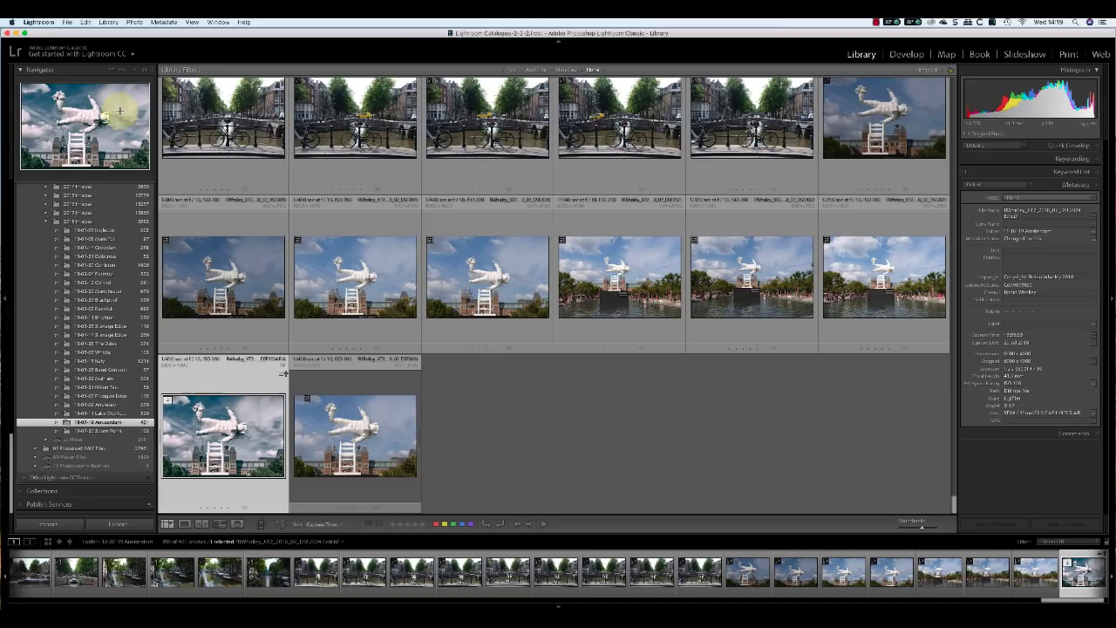
click(39, 22)
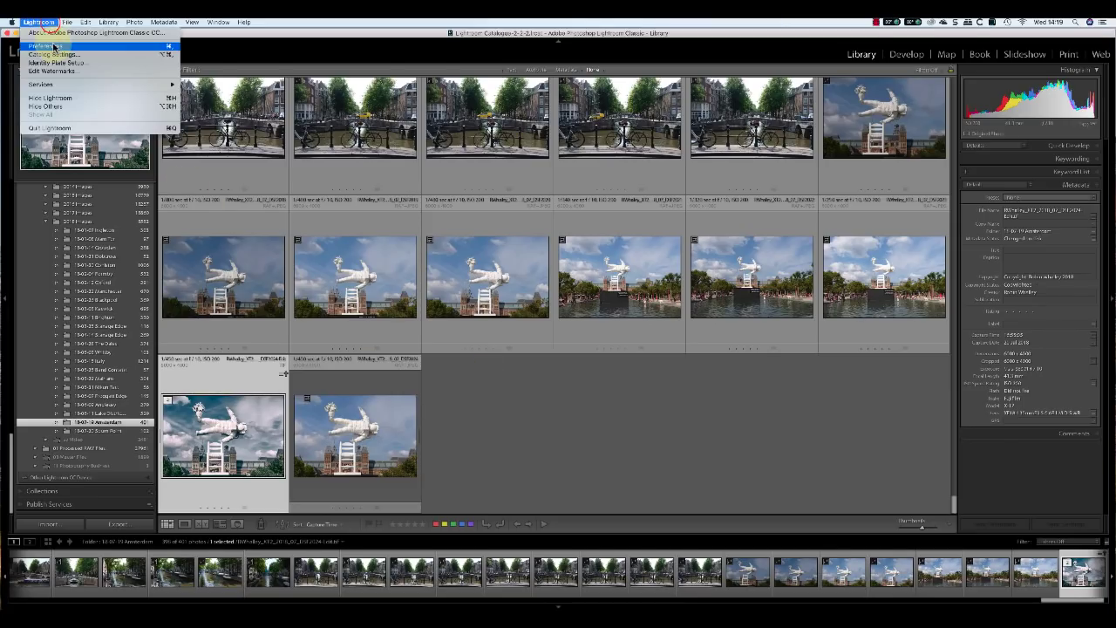
click(53, 45)
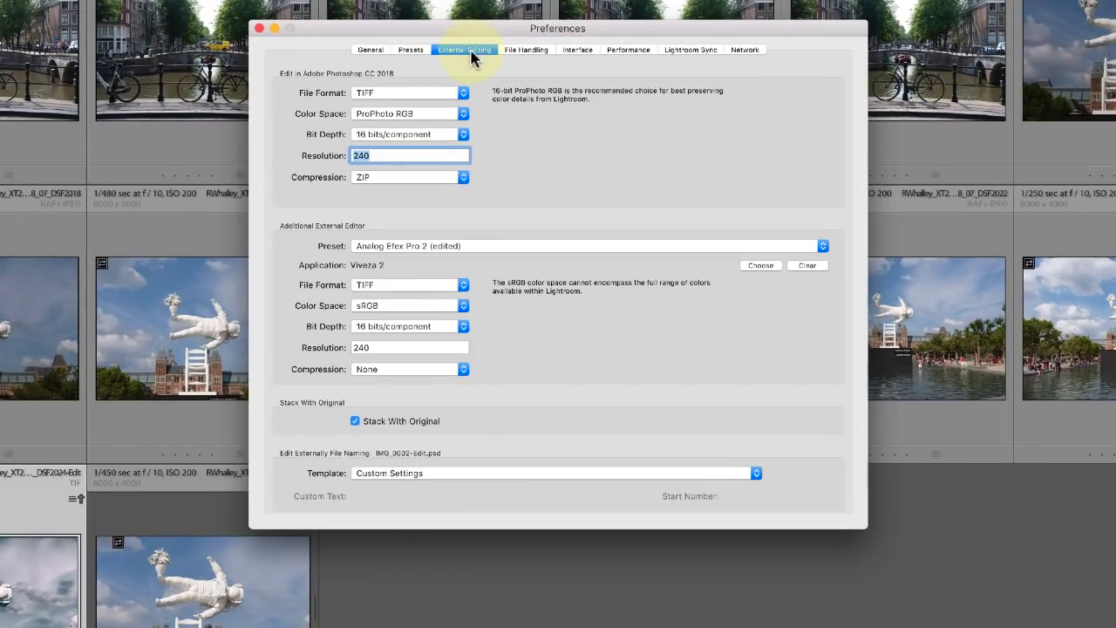
click(509, 117)
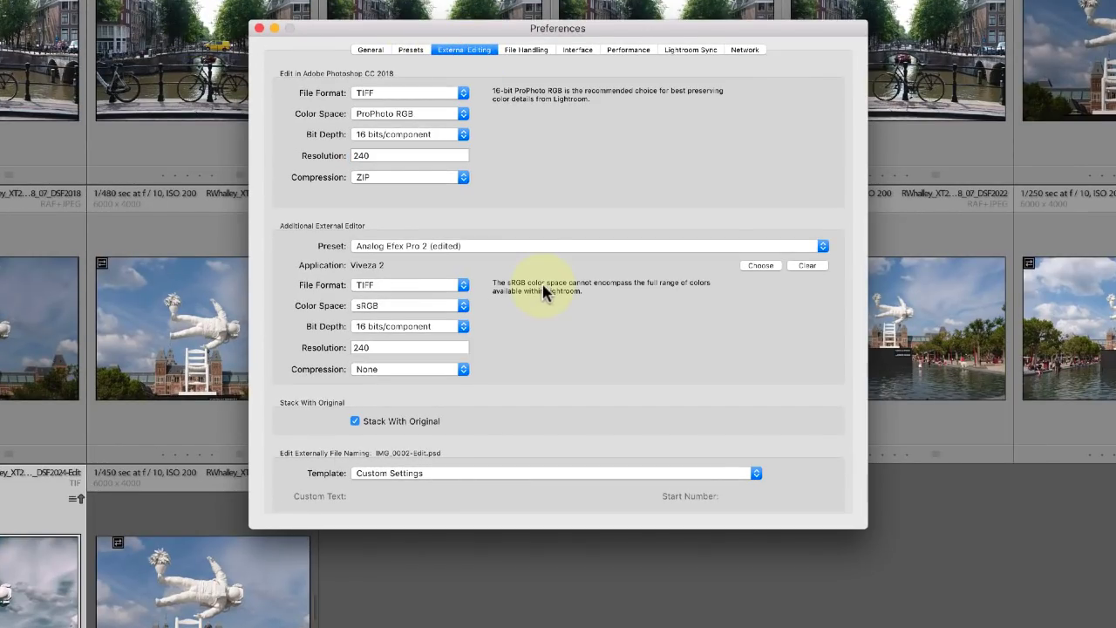
click(544, 248)
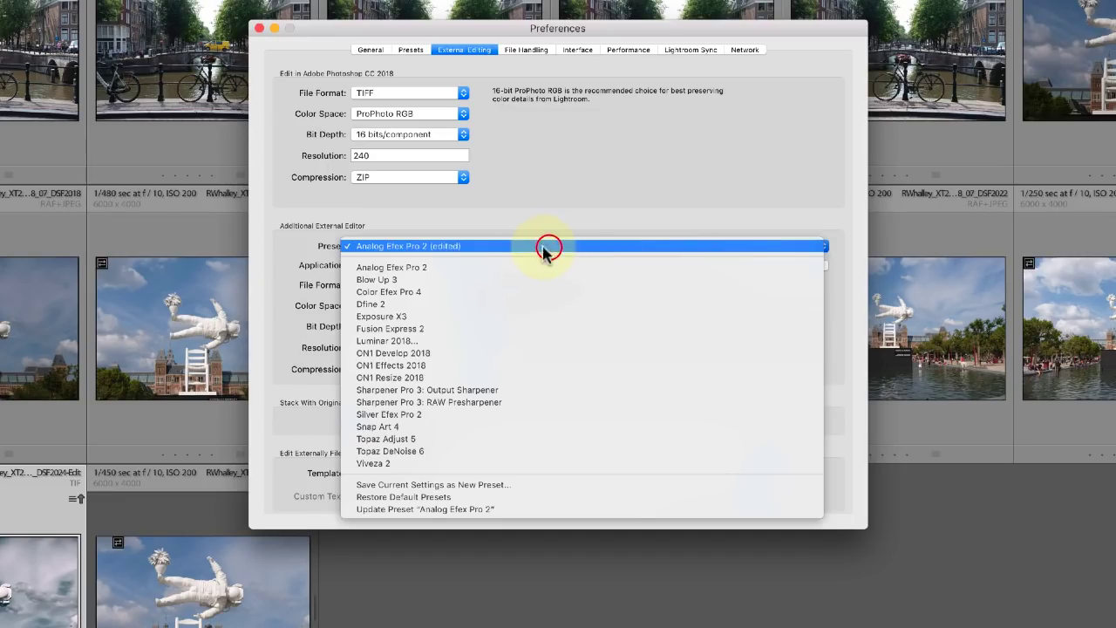
click(382, 463)
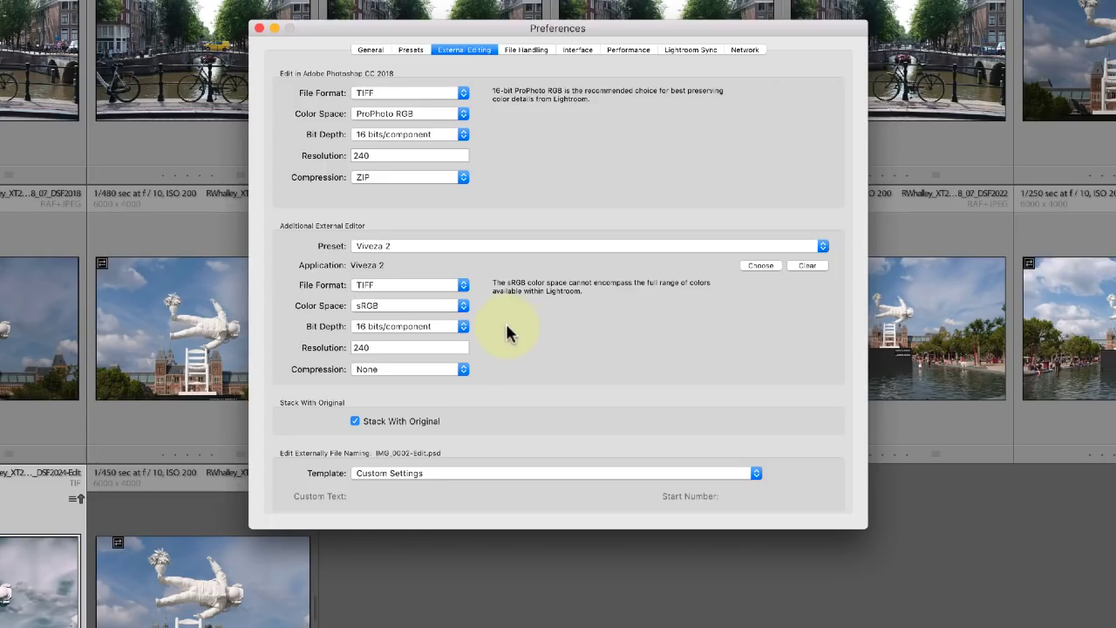
Set the colour space to AdobeRGB (1998), update the 'Viveza 2' preset, and close Preferences.
click(440, 301)
click(402, 283)
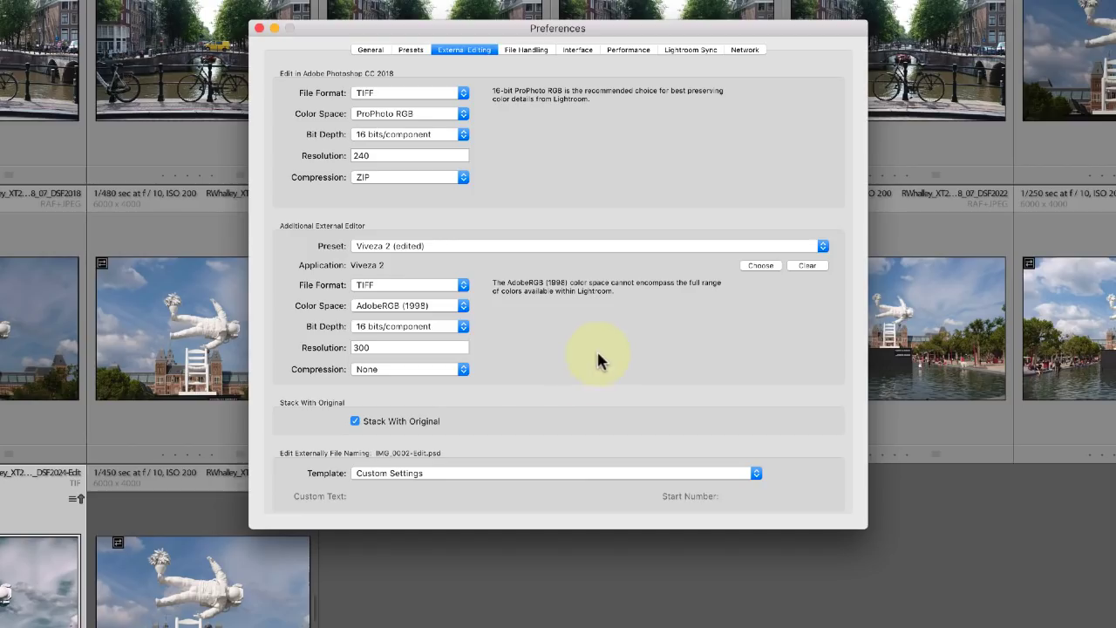
click(822, 247)
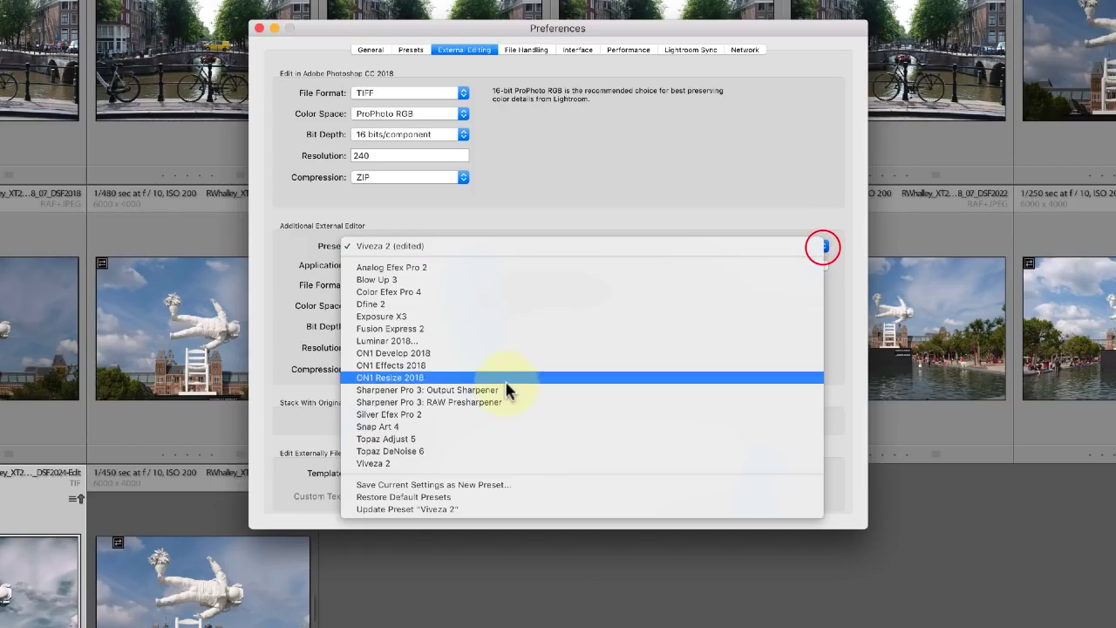
click(440, 511)
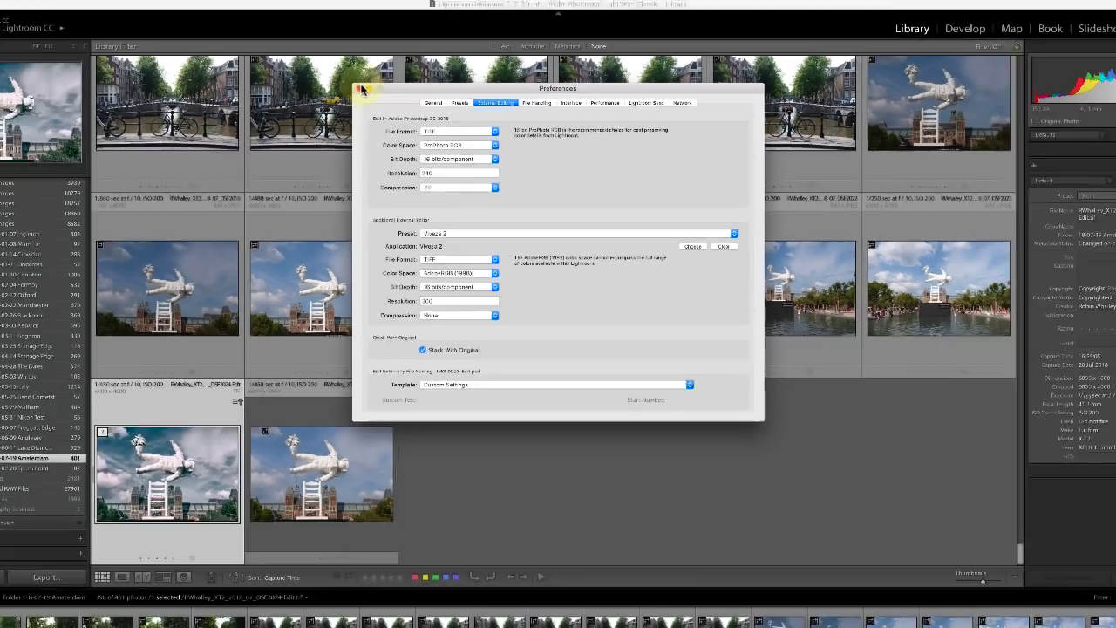
click(362, 90)
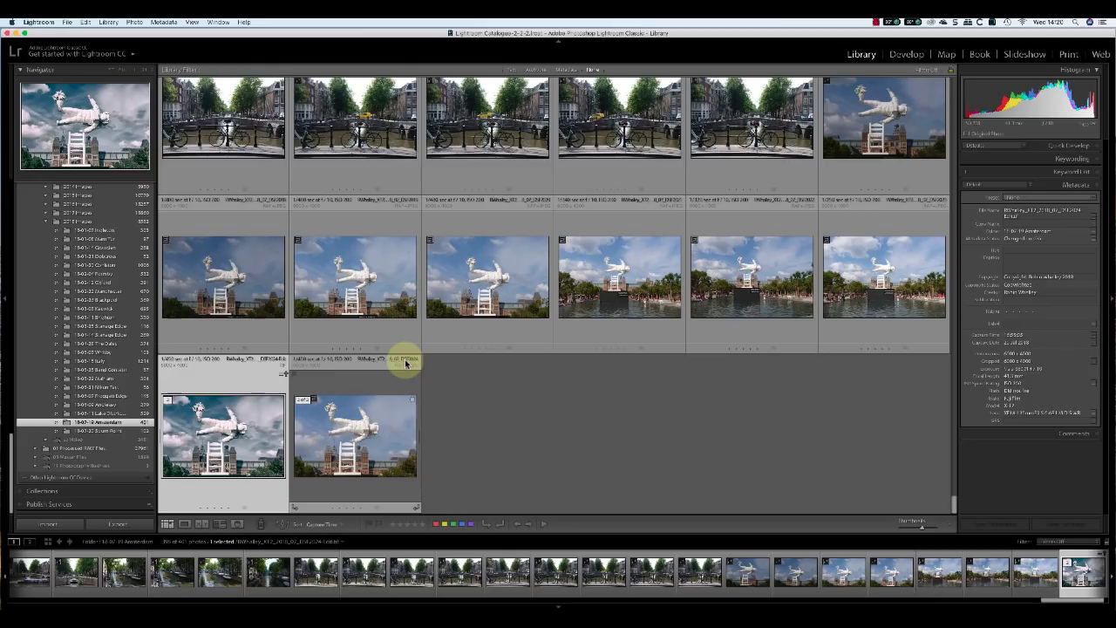
right_click(211, 406)
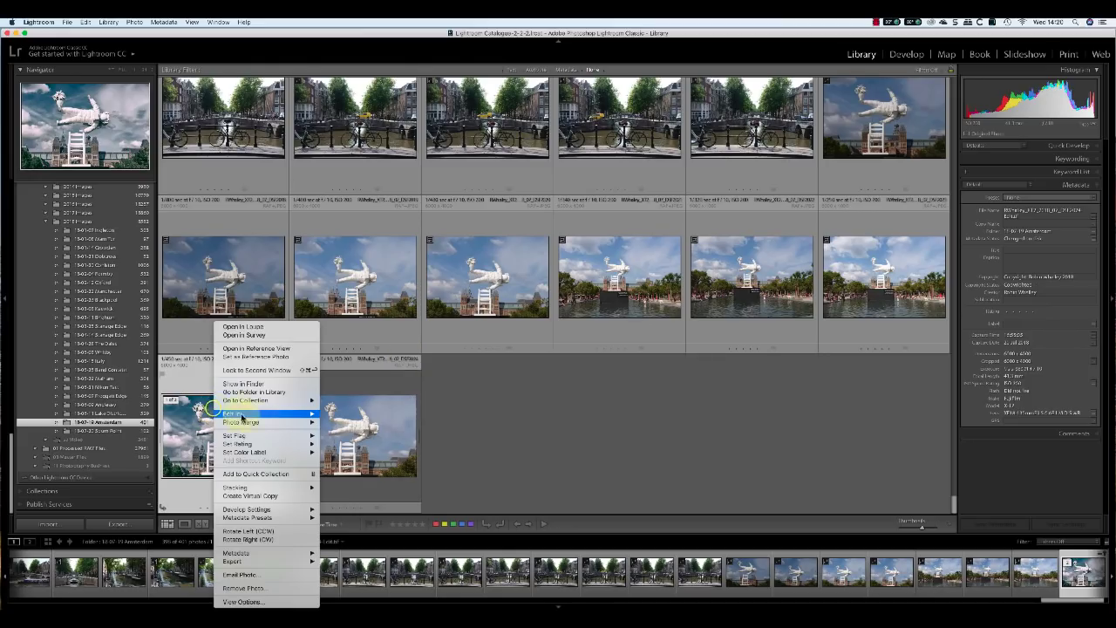
mouse_move(252, 415)
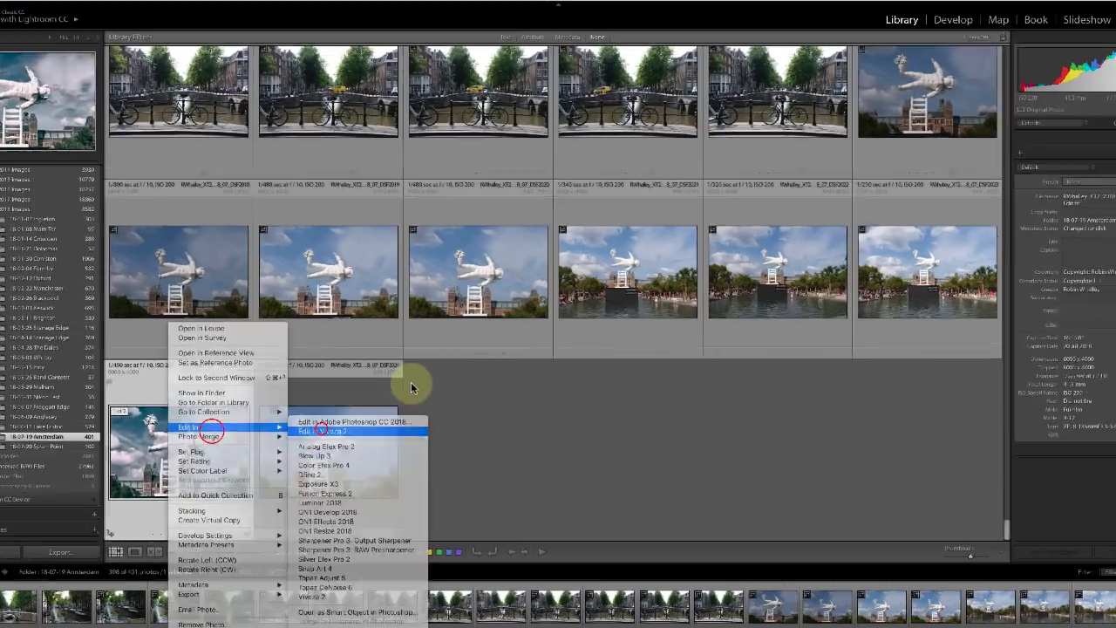
click(350, 417)
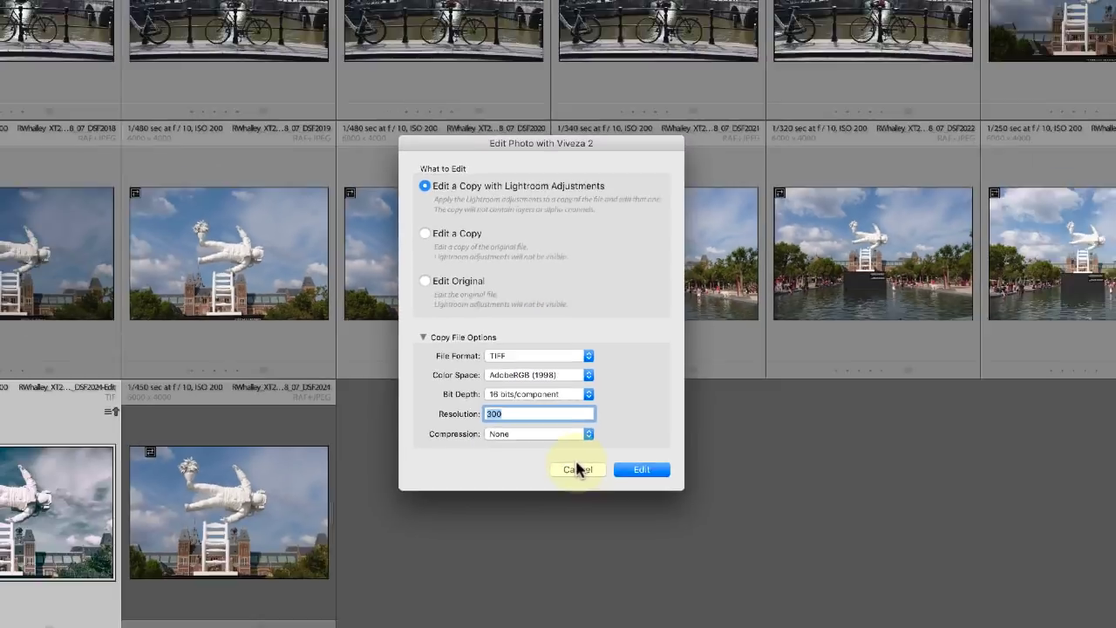
click(576, 469)
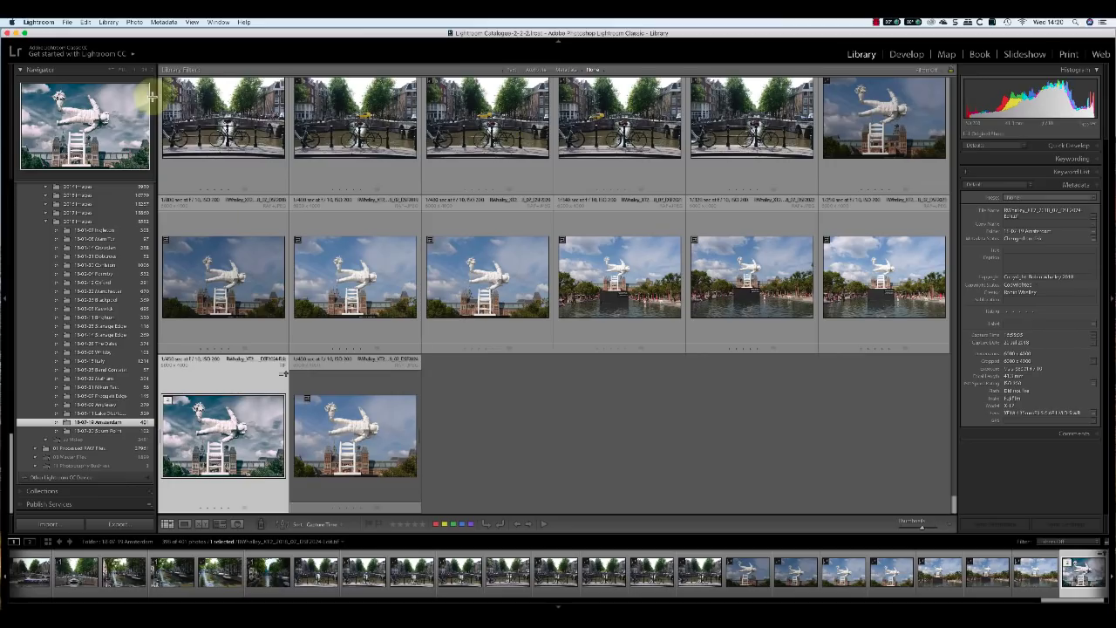
click(40, 23)
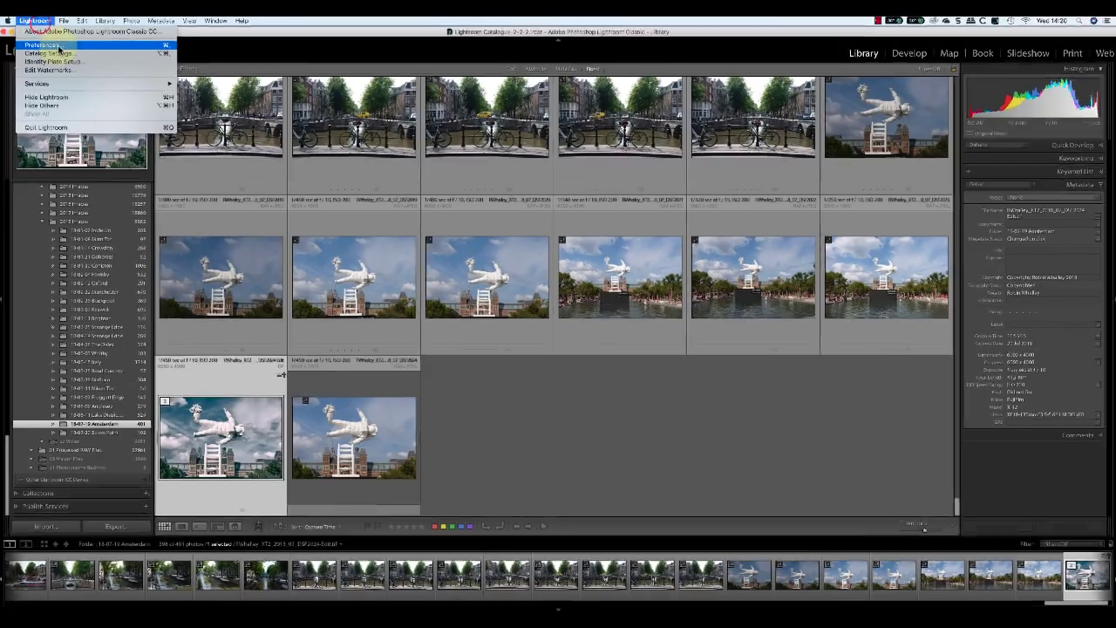
click(46, 45)
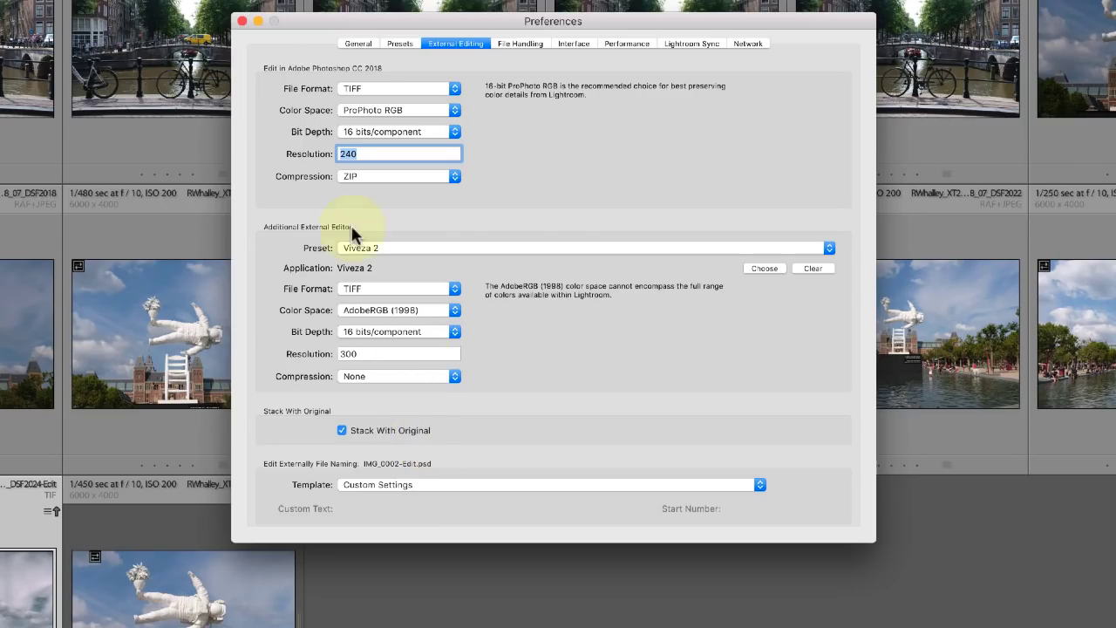
click(242, 20)
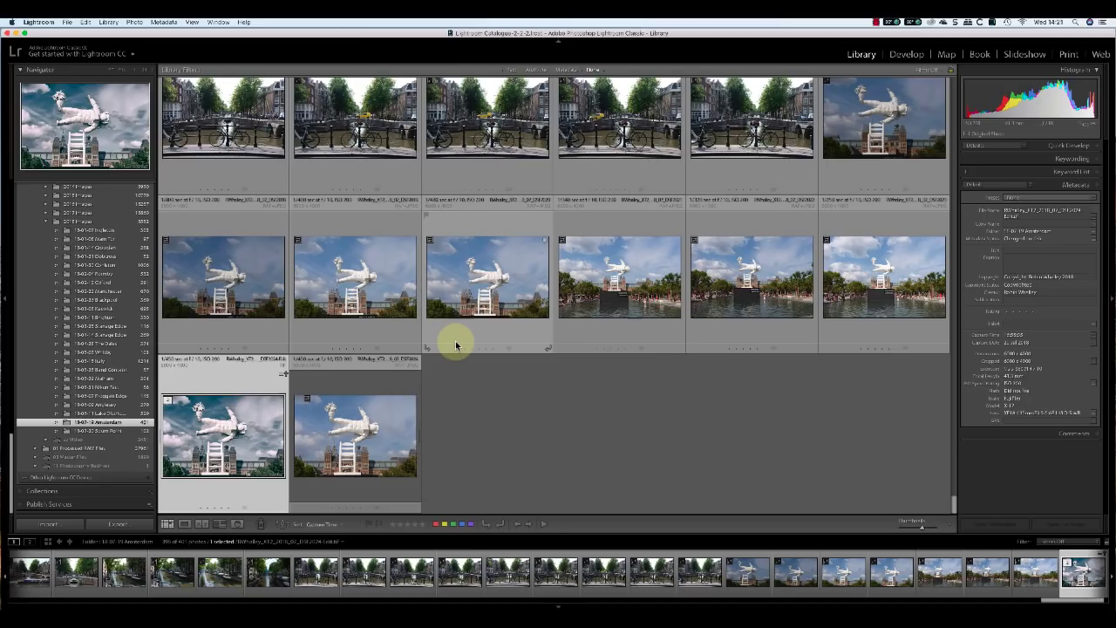
Select the third and fourth row-2 photos and send both to Viveza 2 with Lightroom adjustments.
click(485, 281)
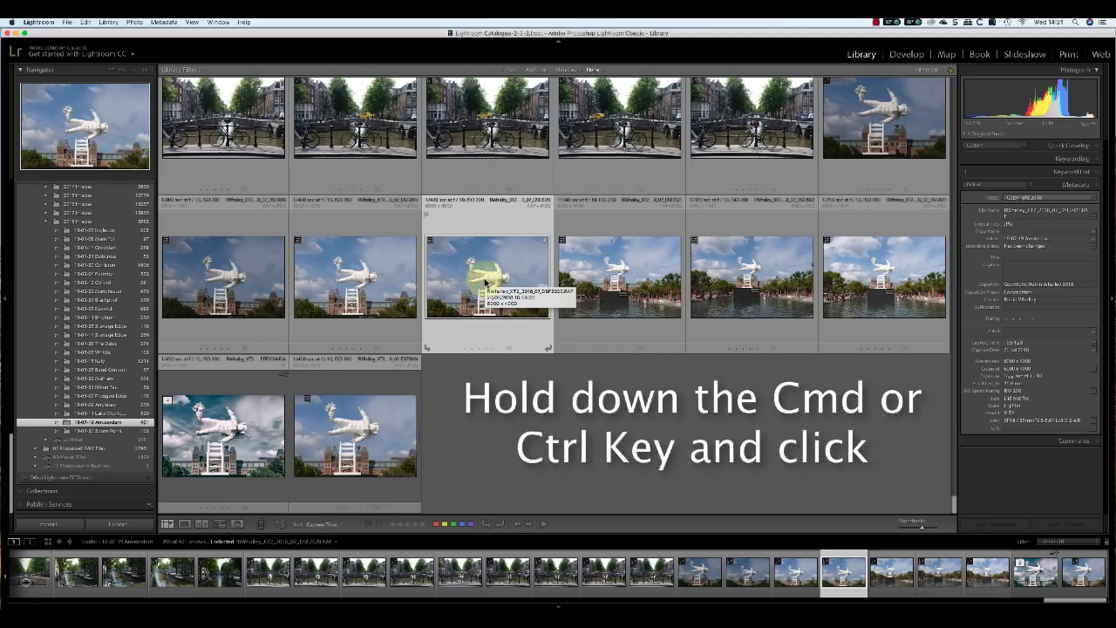
super+click(621, 274)
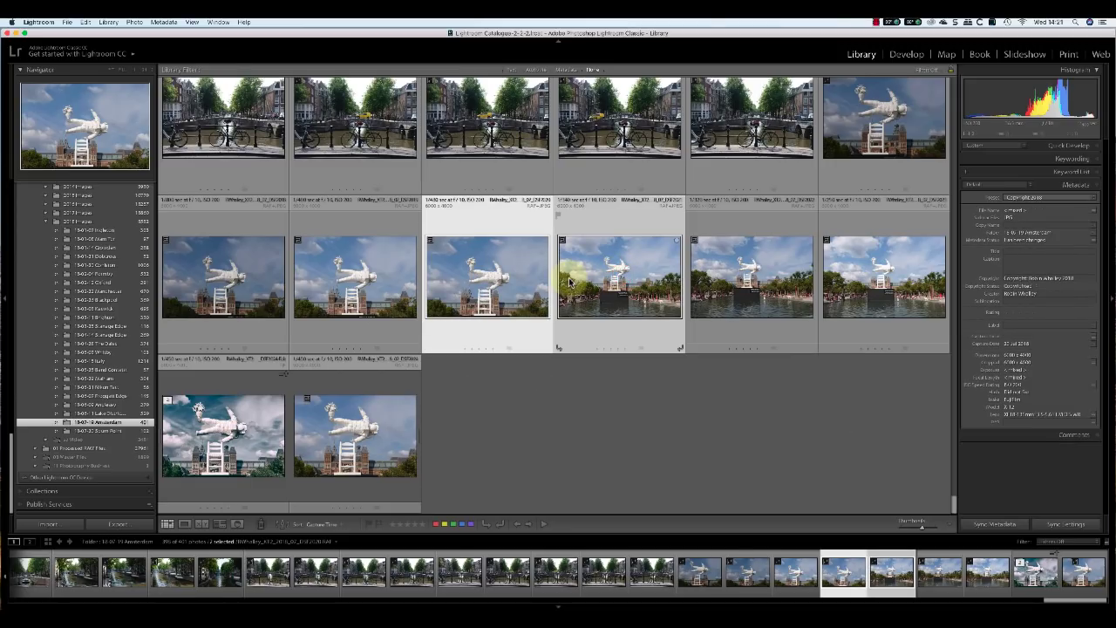
right_click(569, 279)
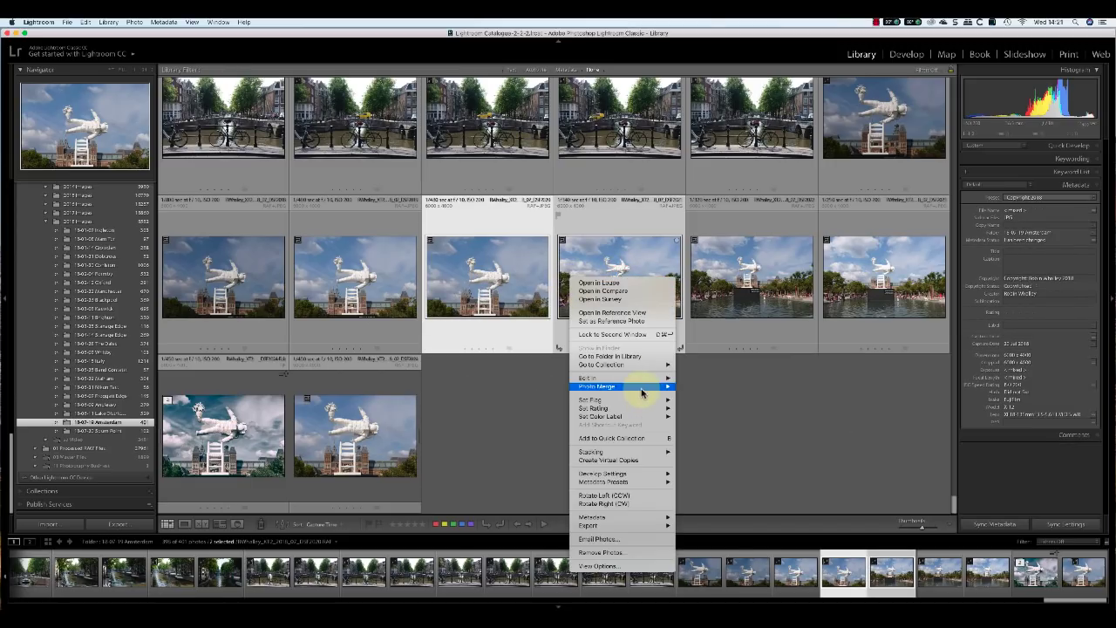
mouse_move(650, 378)
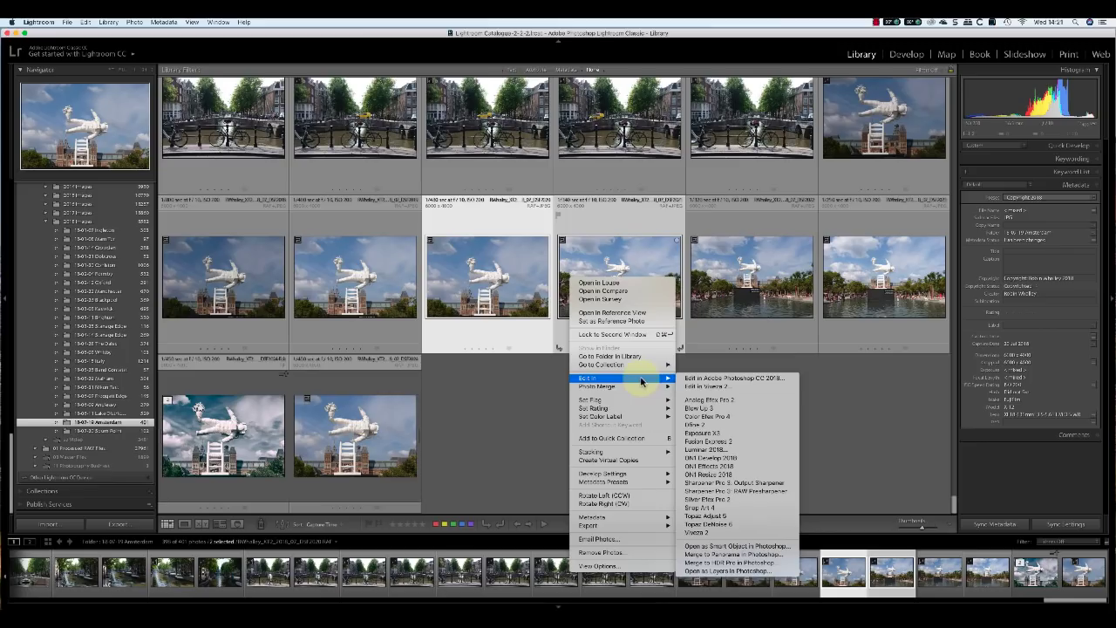
click(702, 387)
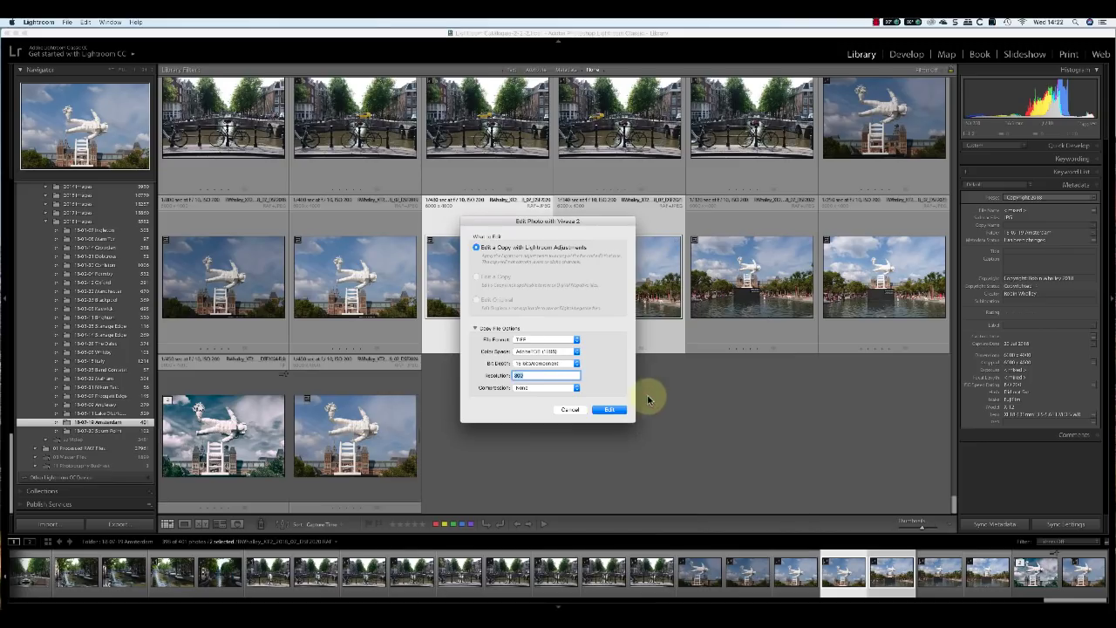
click(609, 409)
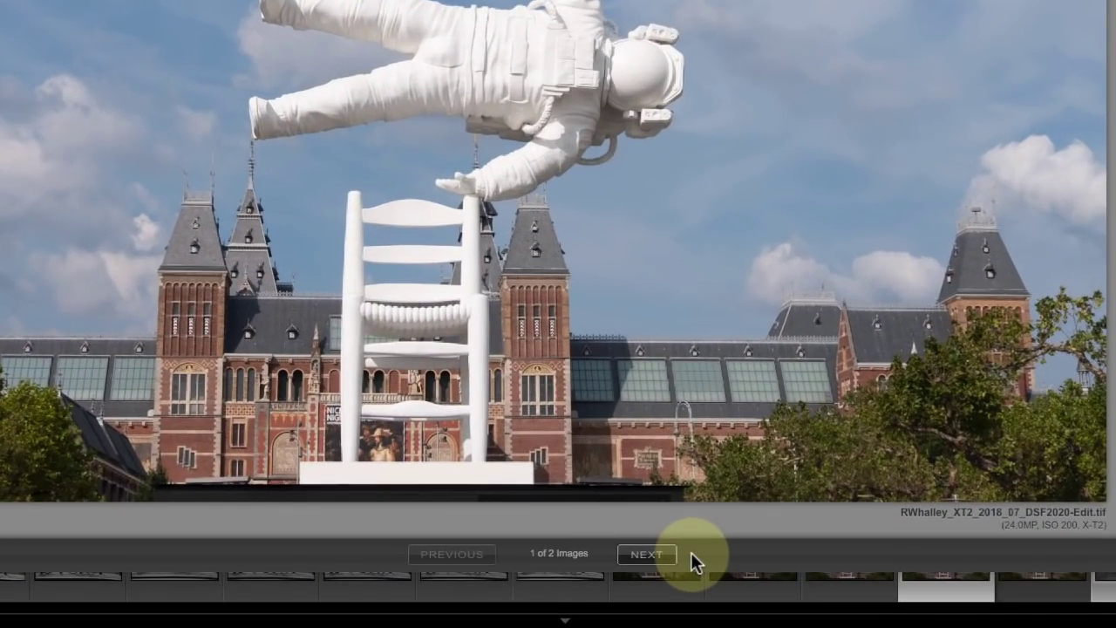
Warm the first astronaut photo by 40% in Viveza 2.
click(652, 554)
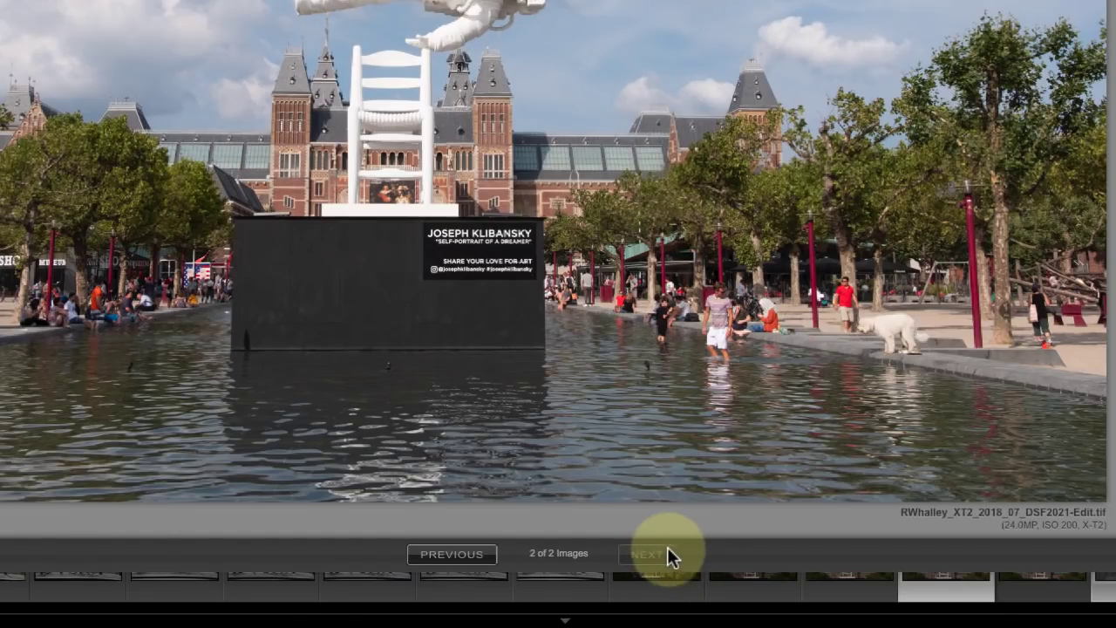
click(480, 555)
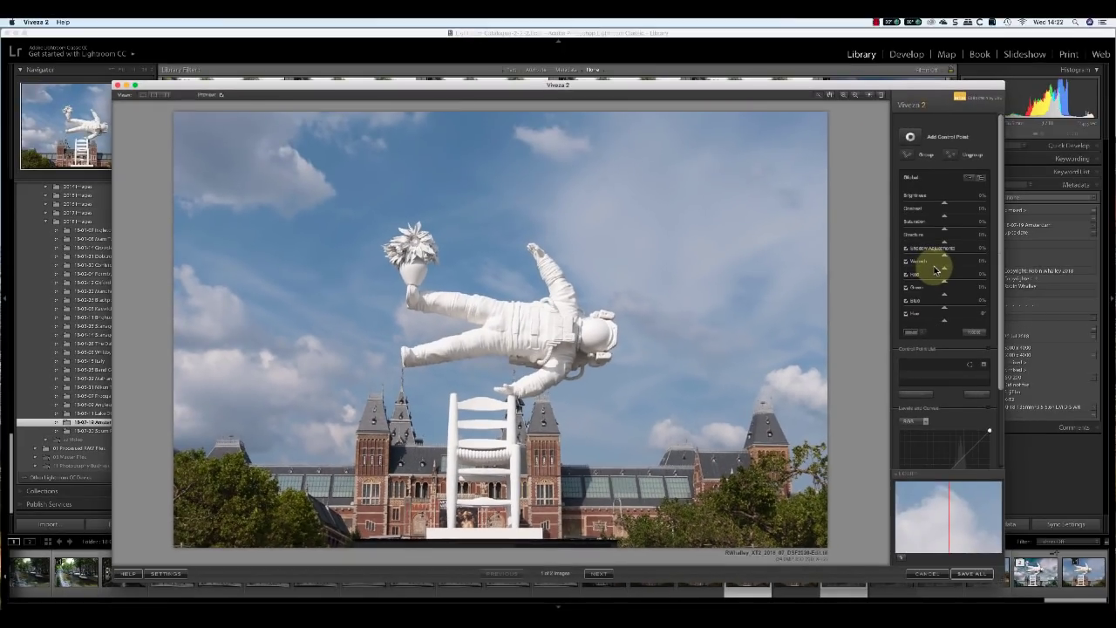
drag(943, 272, 960, 269)
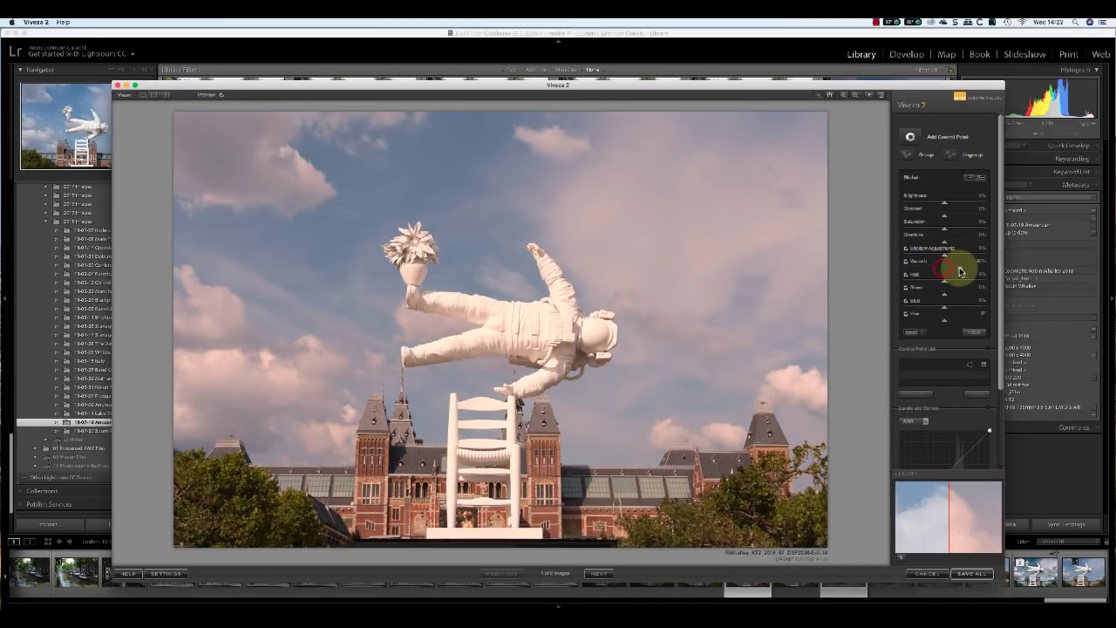
Raise the second photo's contrast to about 40% and save both images back.
click(596, 572)
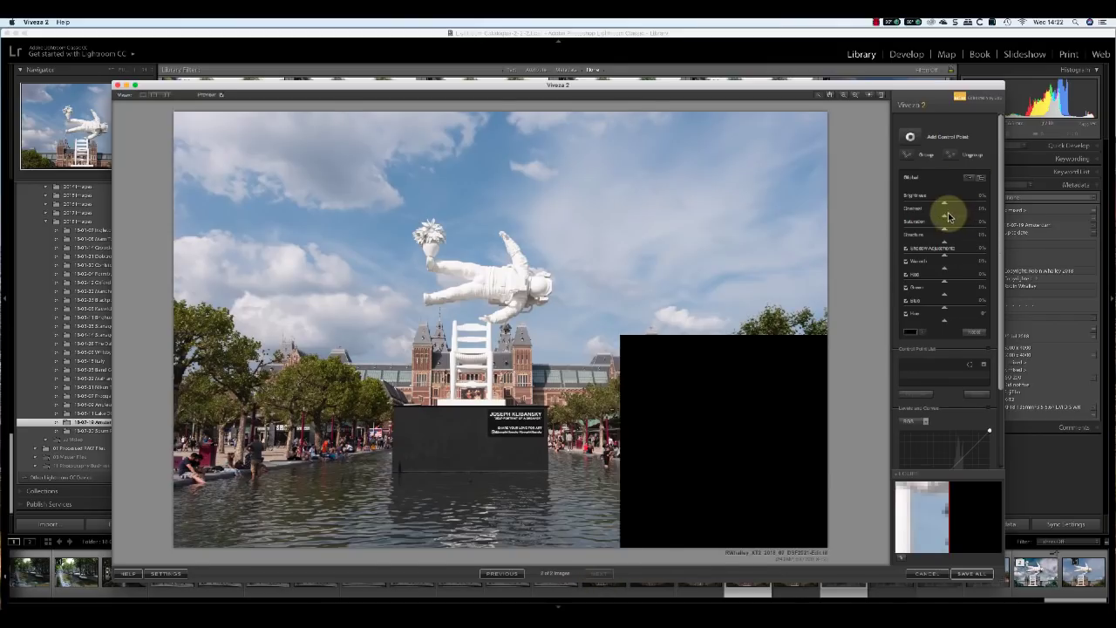
drag(948, 215, 927, 204)
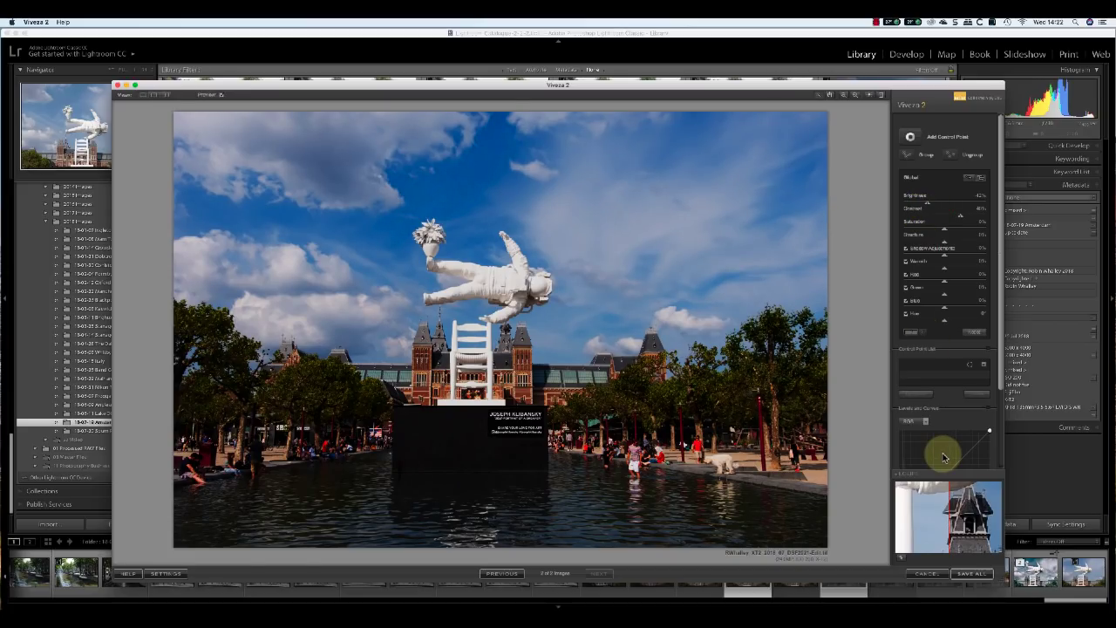
click(971, 572)
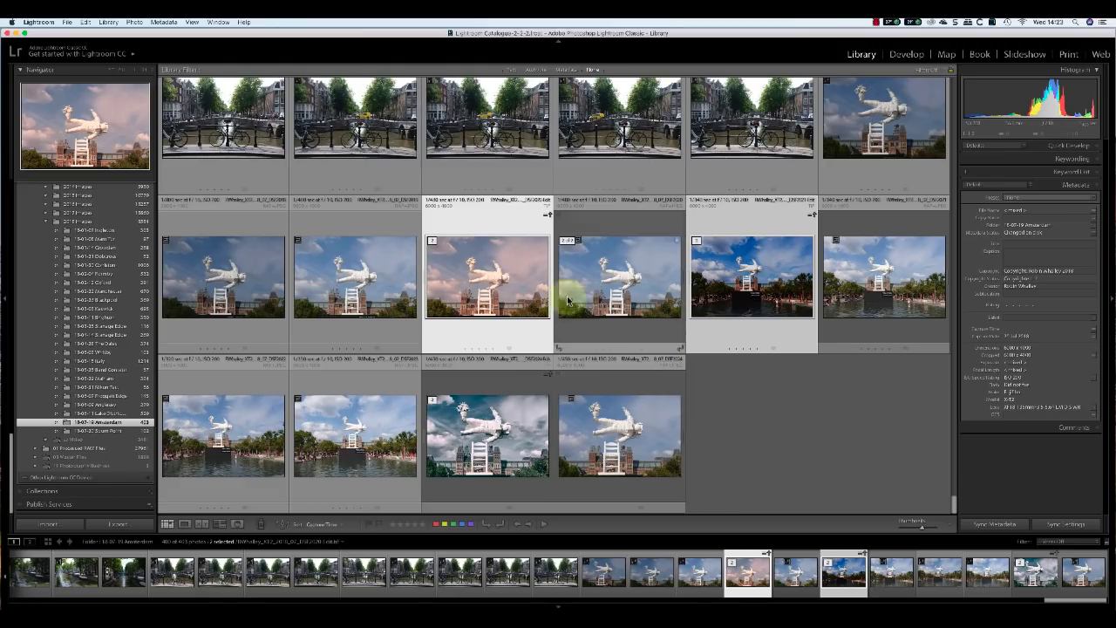
Collapse and re-expand the pink and blue photo stacks, then select the last row-3 photo.
click(431, 241)
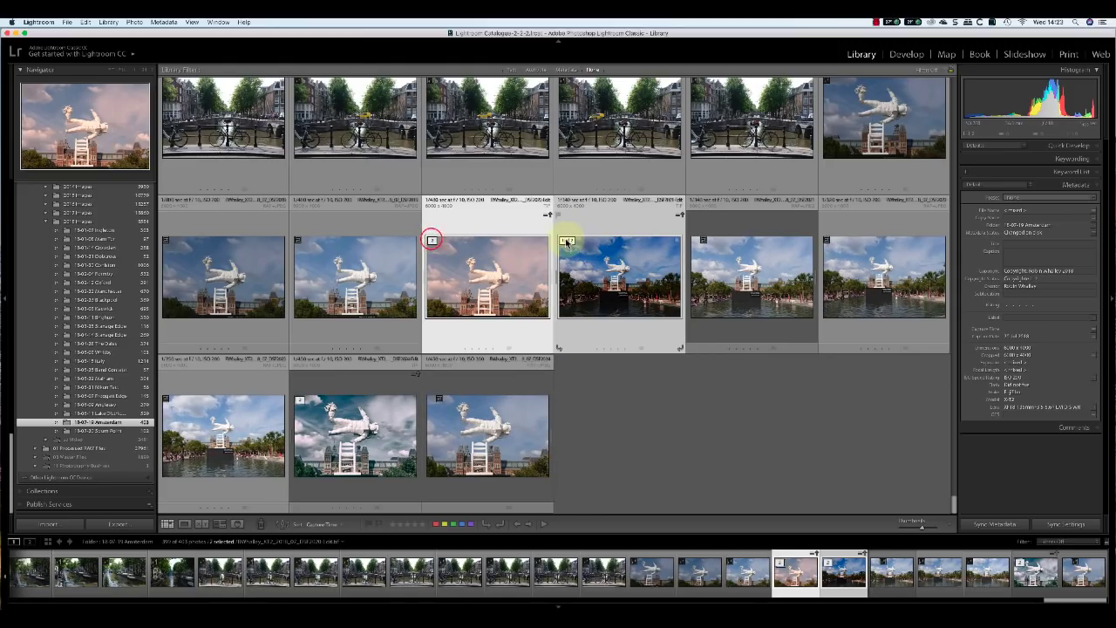
click(564, 241)
click(431, 242)
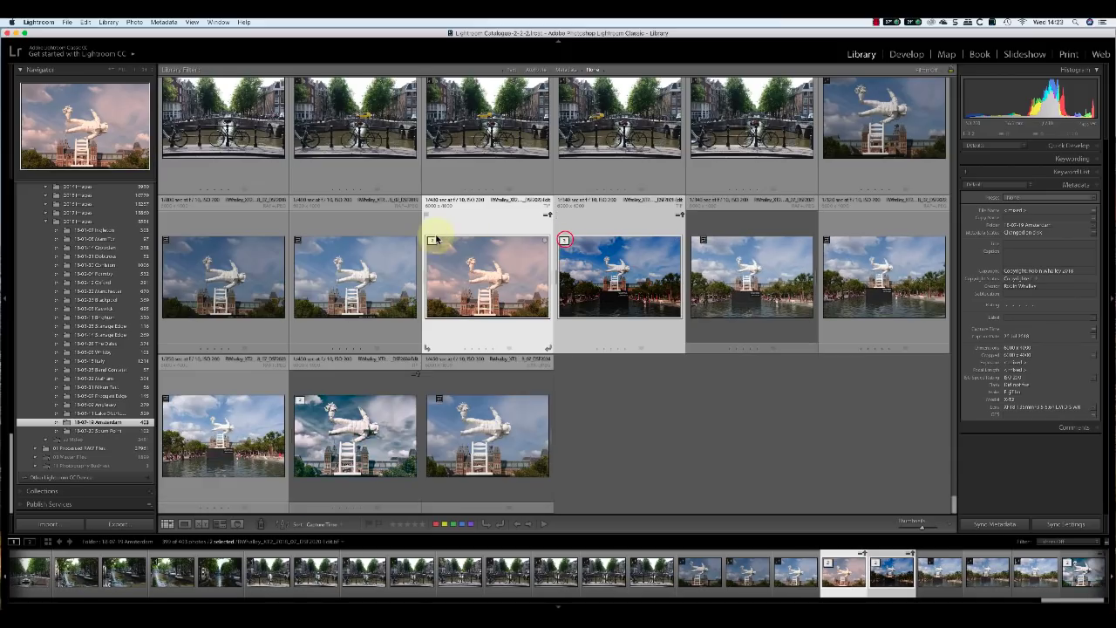
click(565, 240)
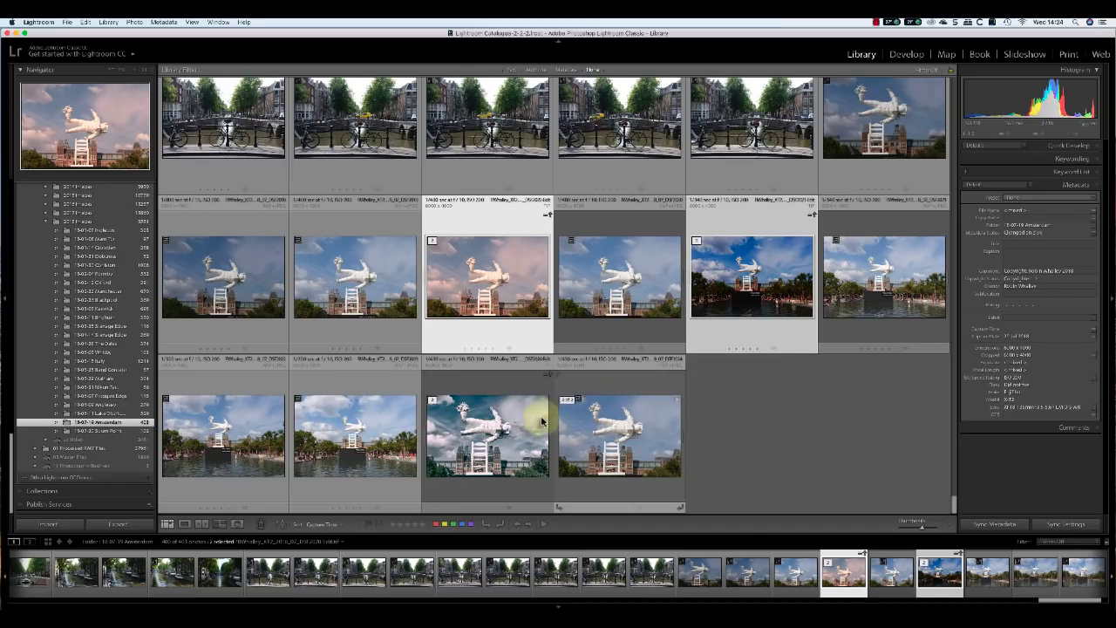
click(587, 428)
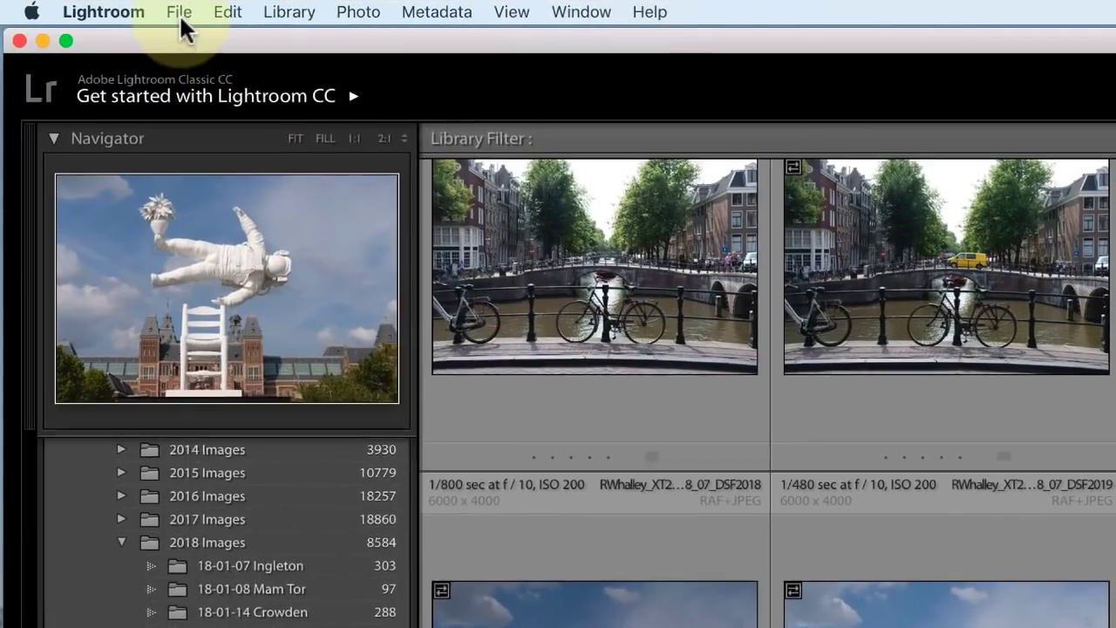
Export the photo with the HDR Efex Pro 2 preset and save the HDR result back.
click(180, 16)
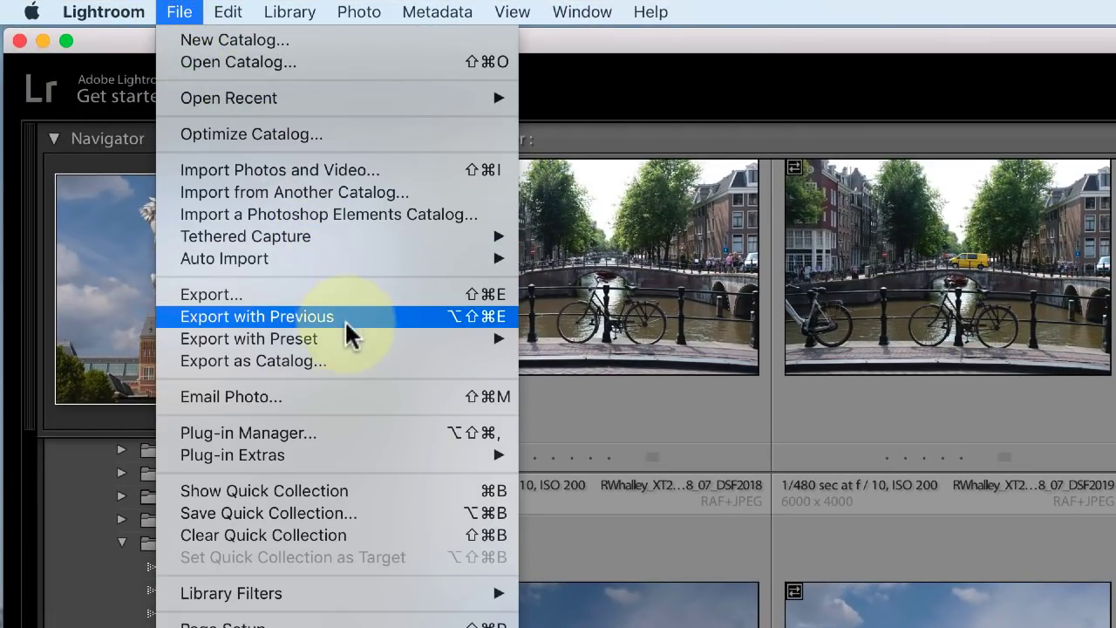
mouse_move(348, 341)
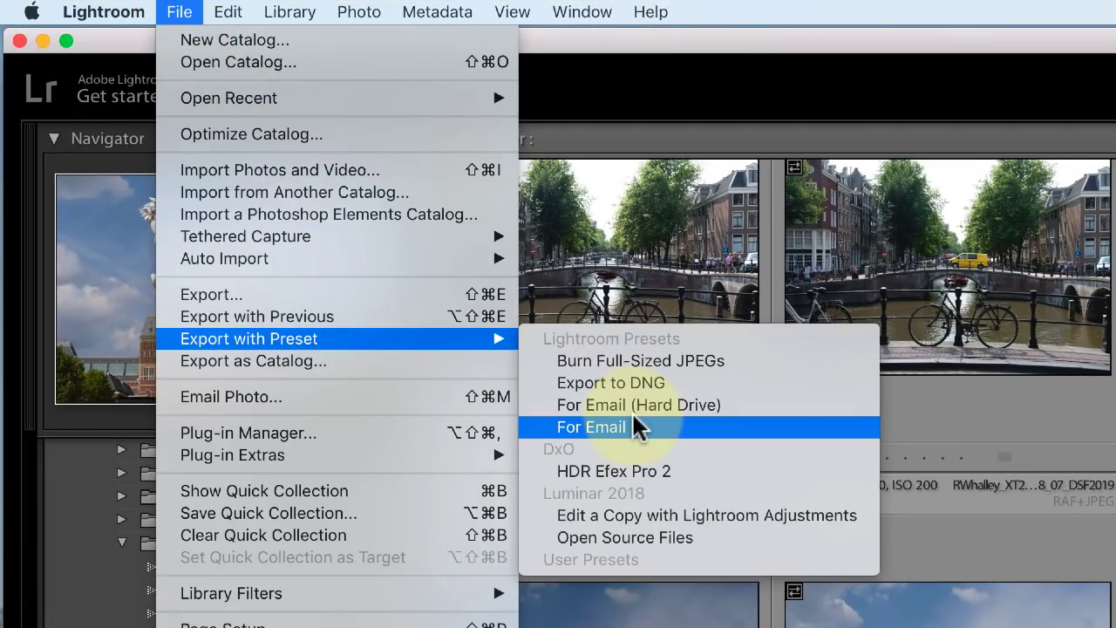
click(648, 471)
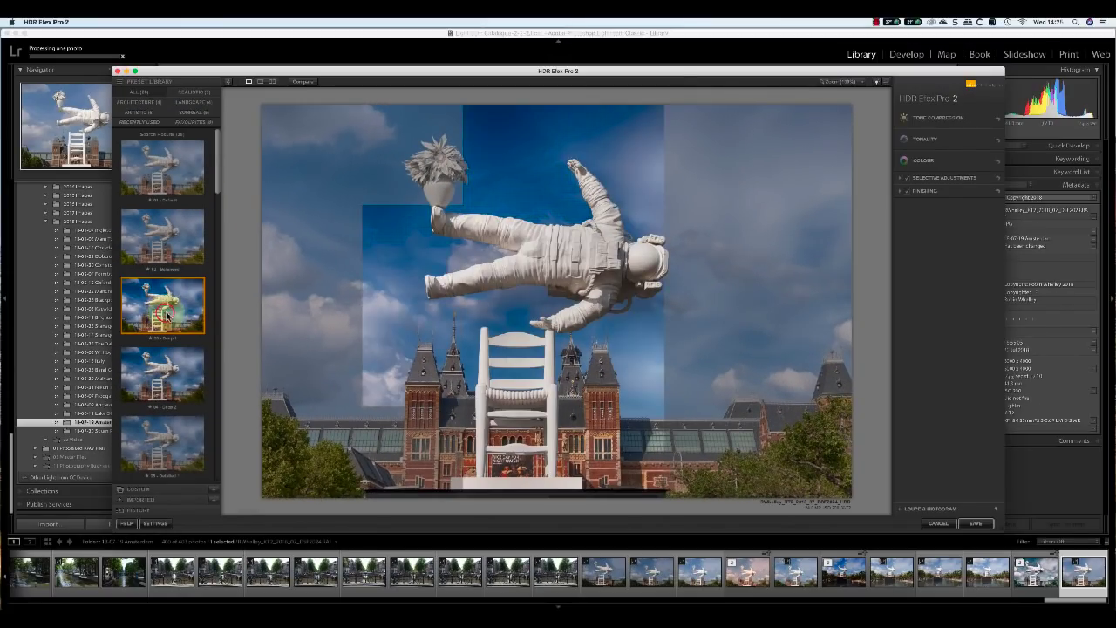
click(973, 524)
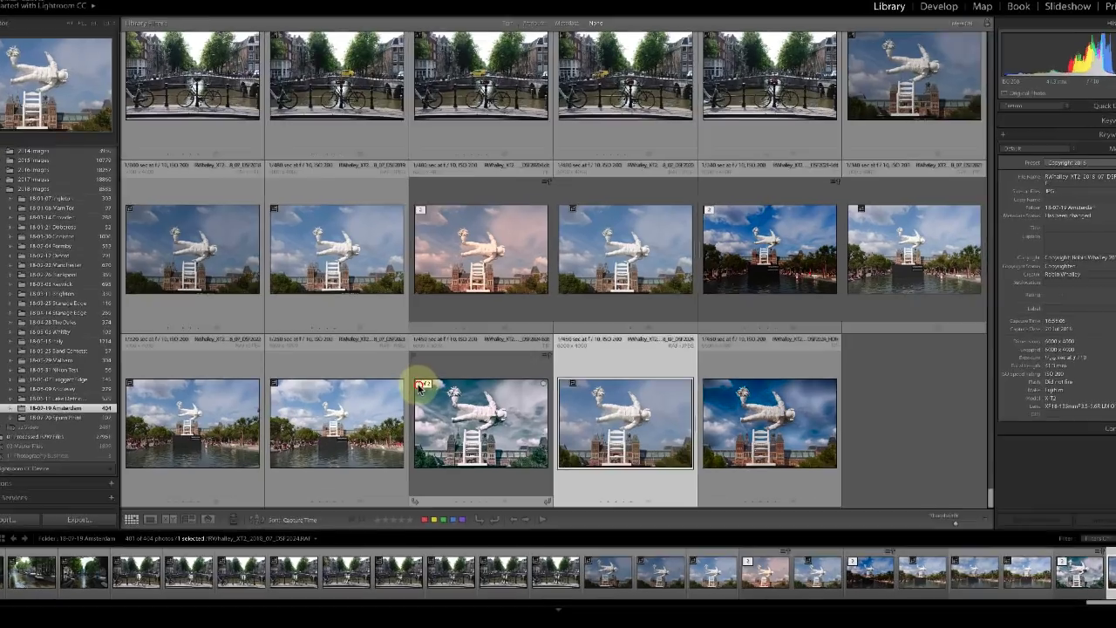
Expand the edited photo's stack and select the new DSF2024_HDR.tif copy.
click(563, 402)
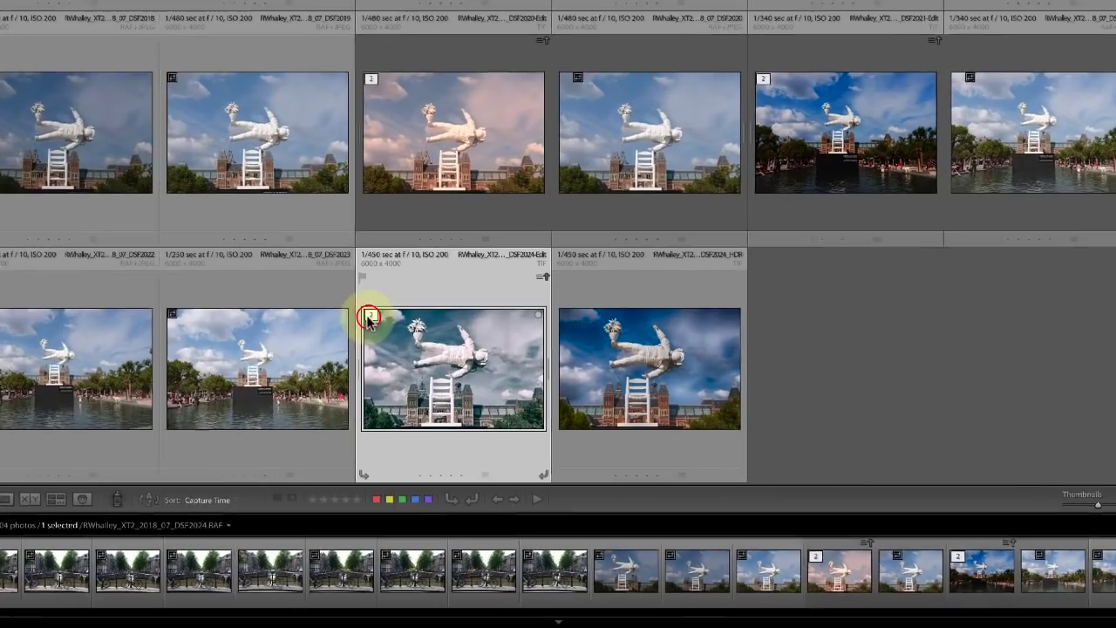
click(652, 369)
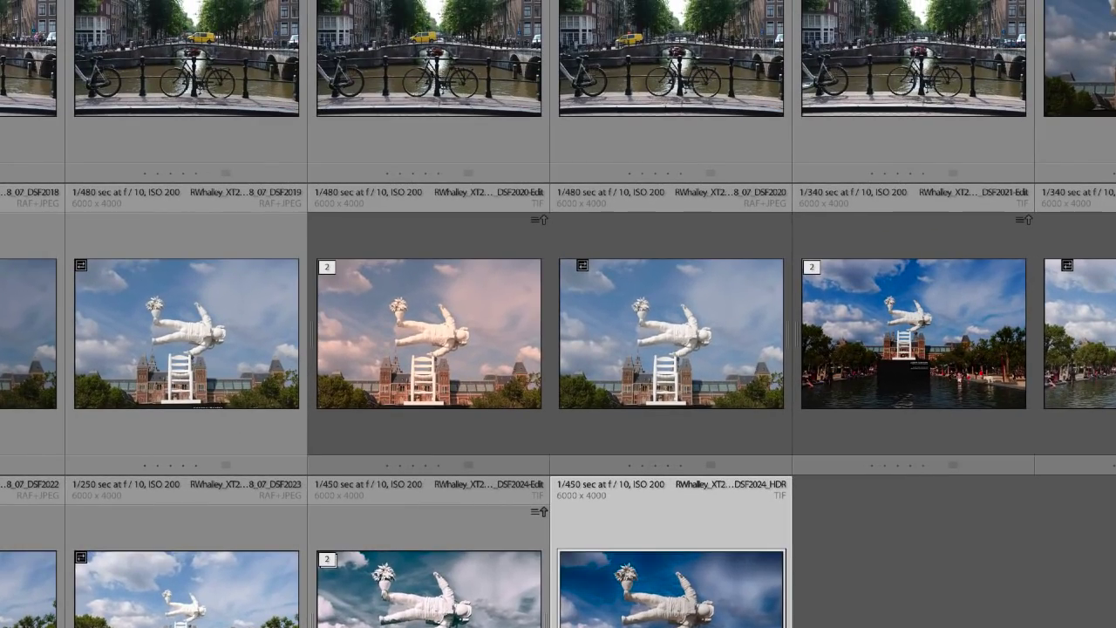
In External Editing preferences, choose HDR Efex Pro 2 as the additional external editor application.
key(super+comma)
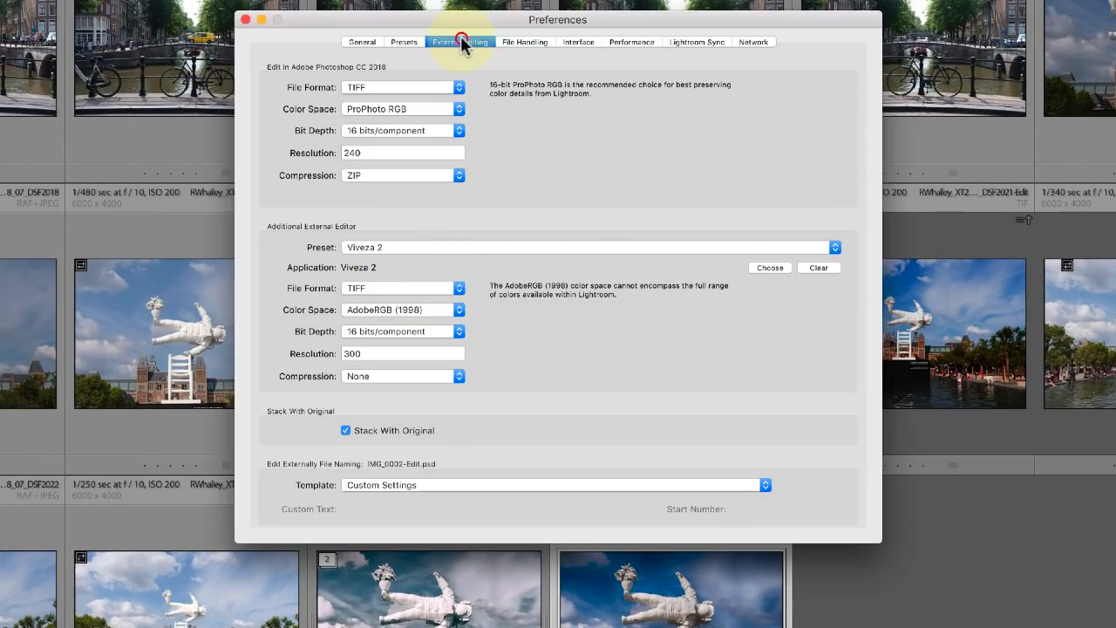
click(462, 40)
click(651, 248)
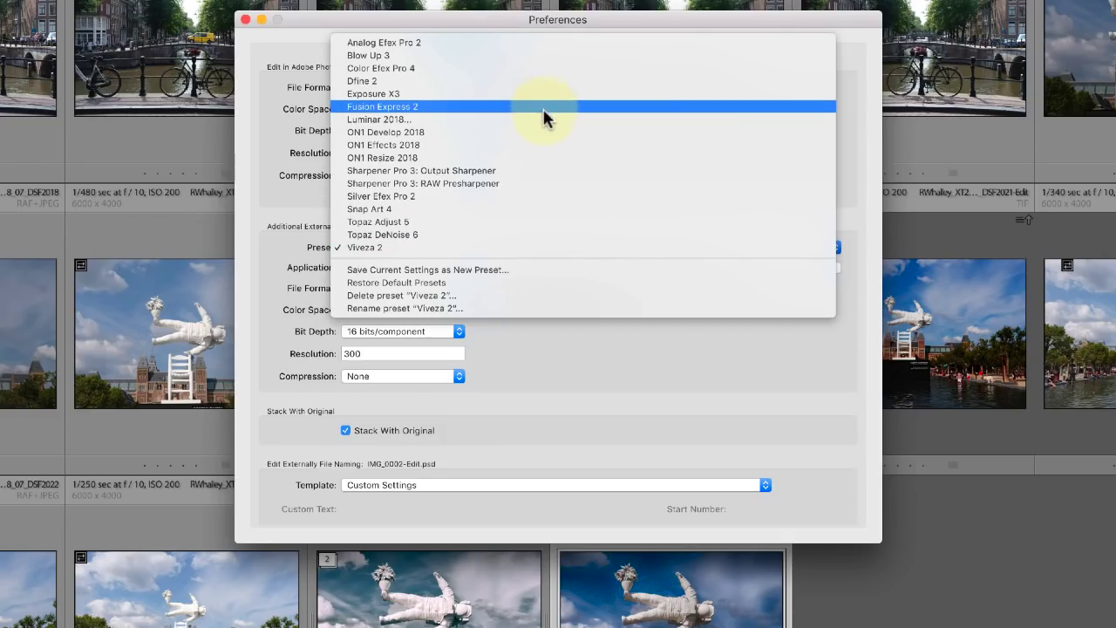
click(616, 358)
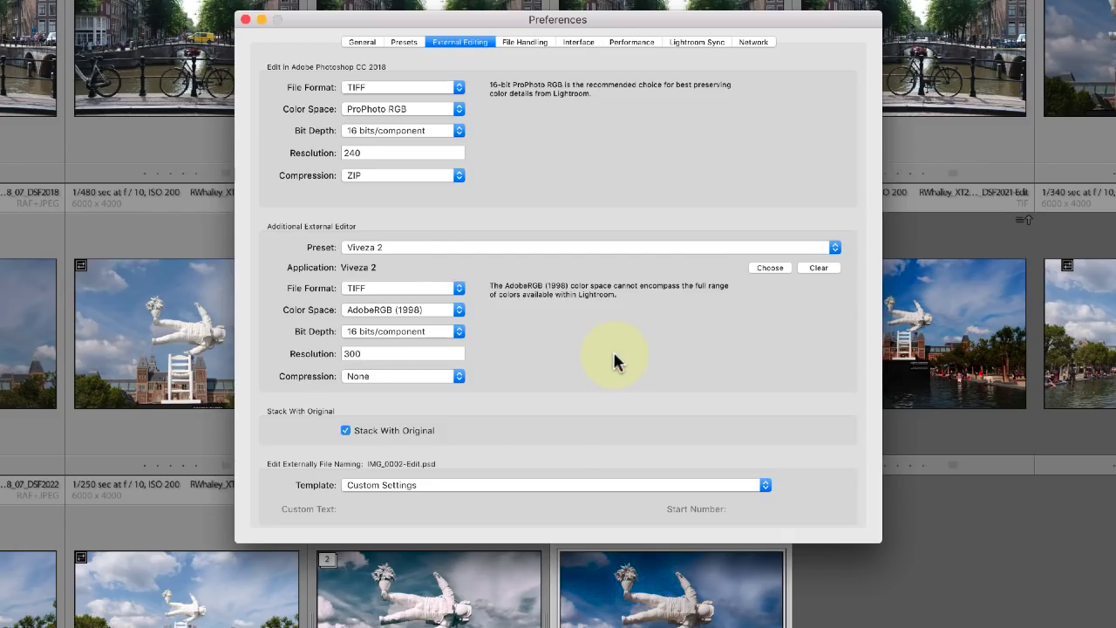
click(760, 267)
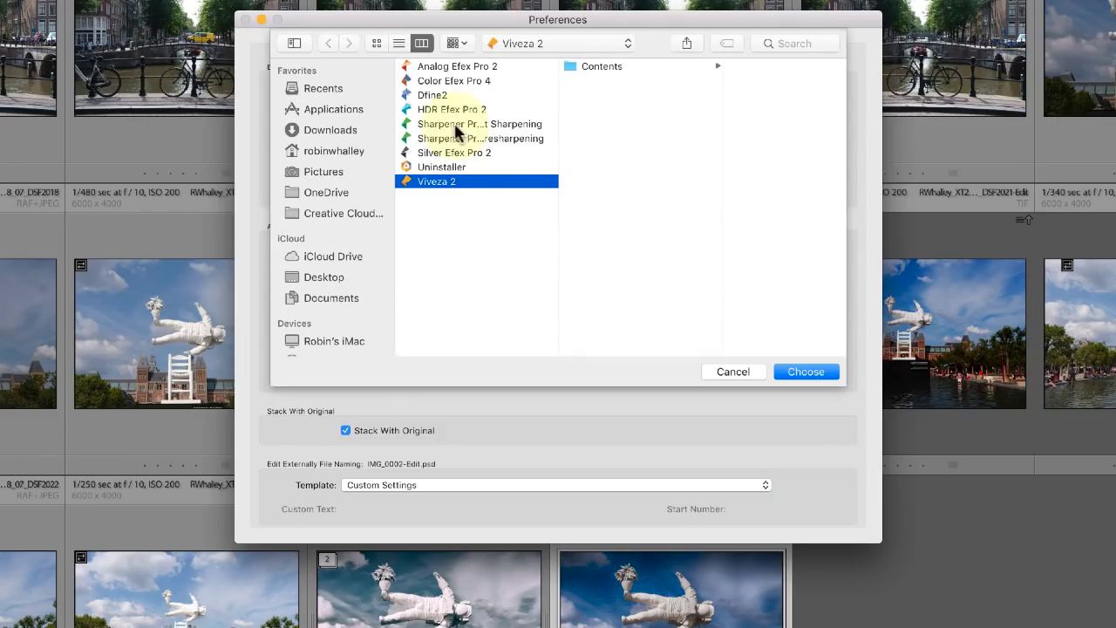
click(451, 109)
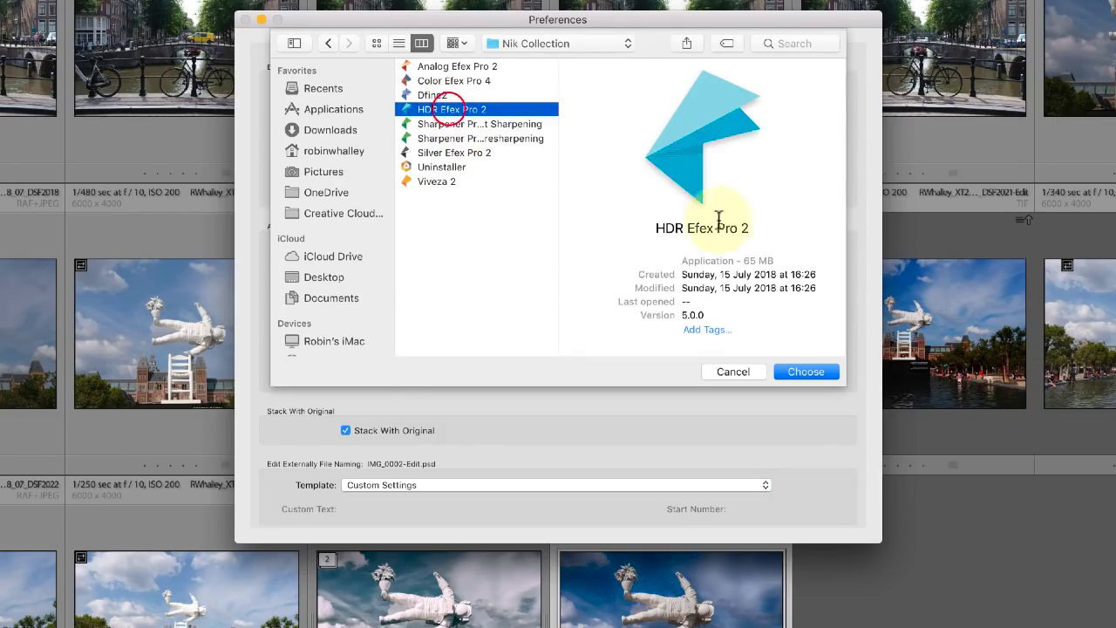
click(802, 371)
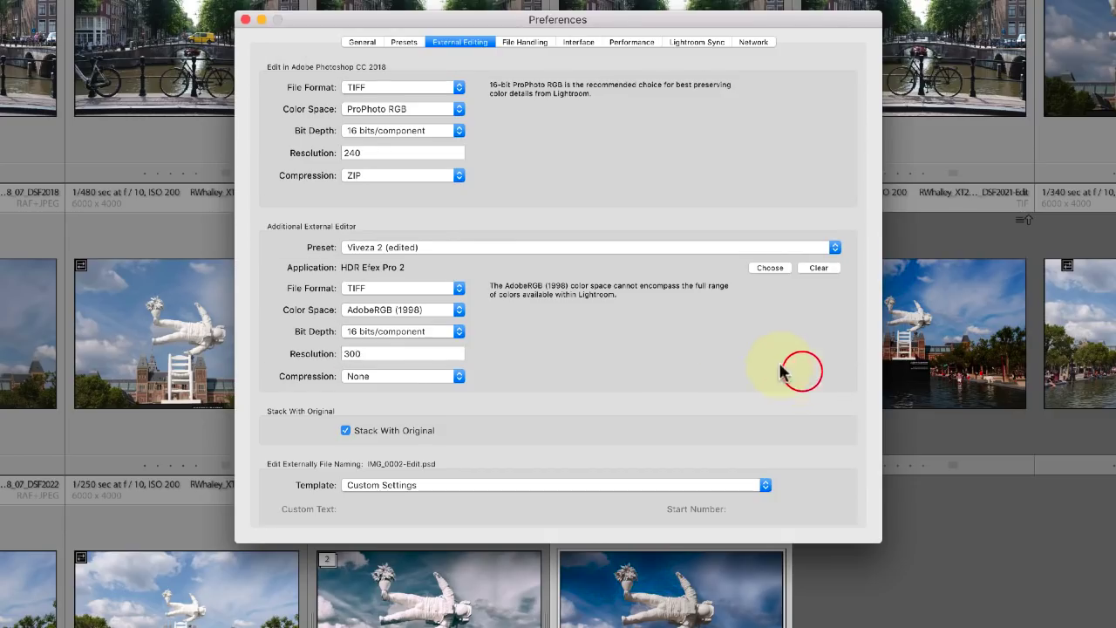
Save the current editor settings as a new preset named 'HDR Efex Pro'.
click(433, 245)
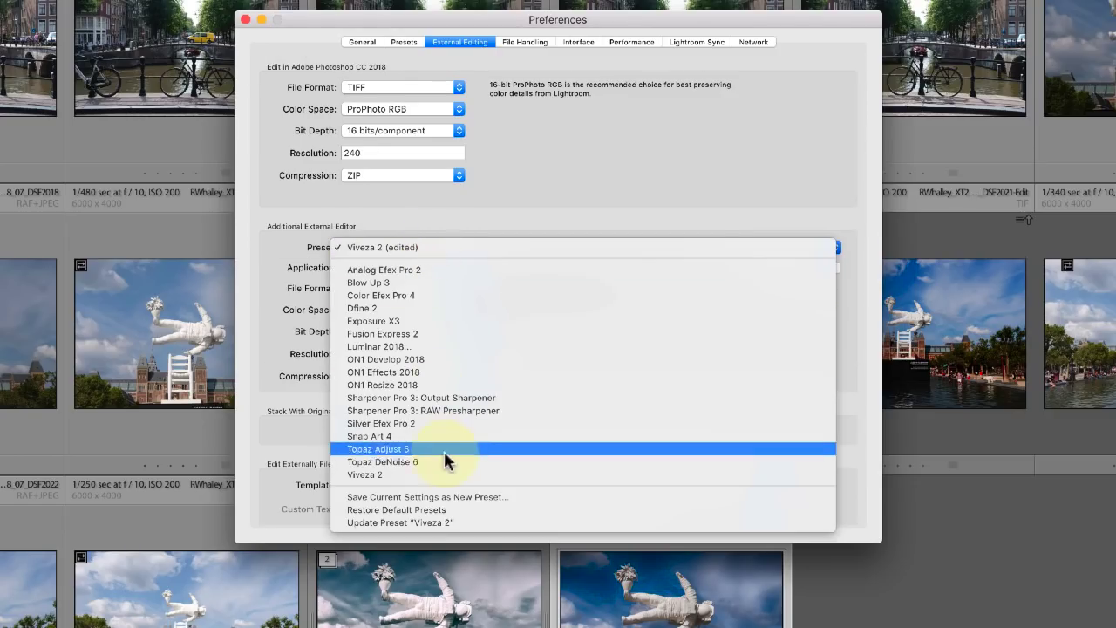
click(448, 497)
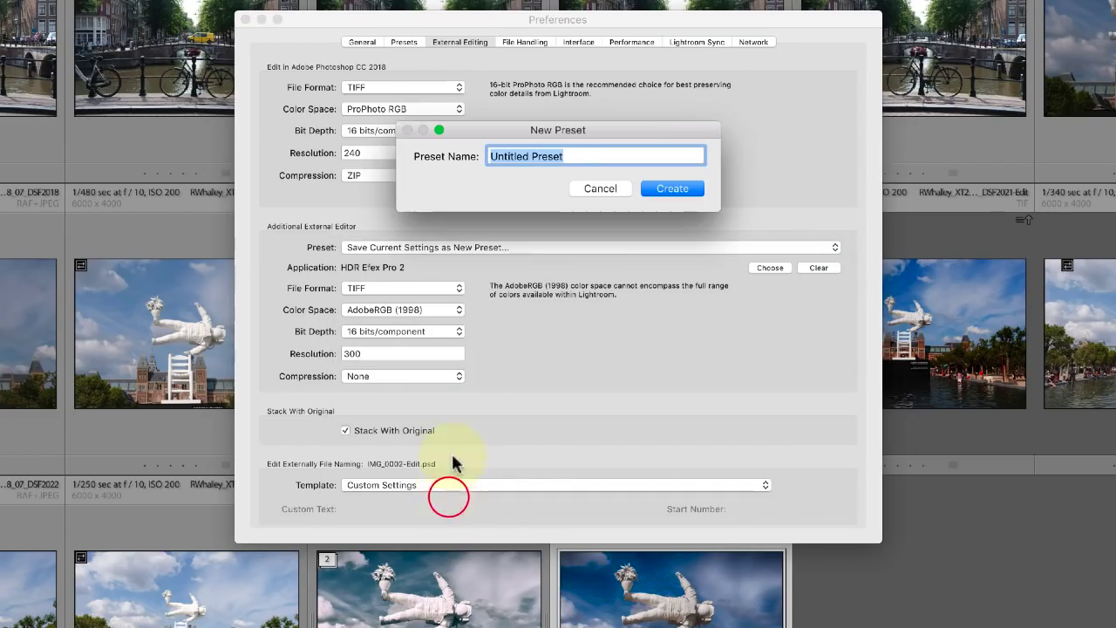
text(HDR)
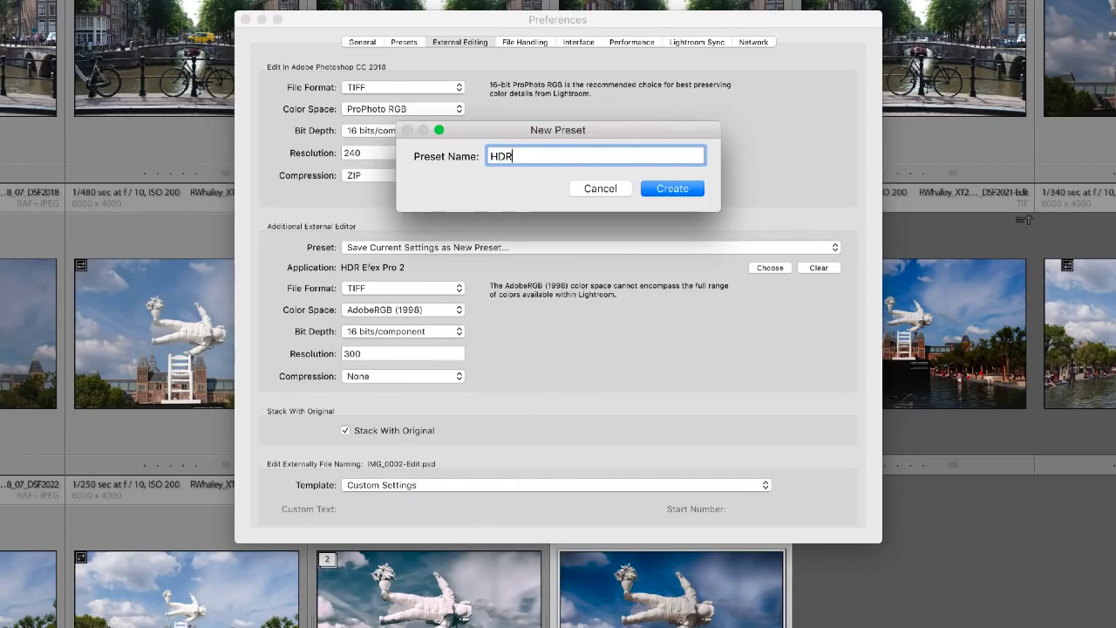
text( Efex Pro)
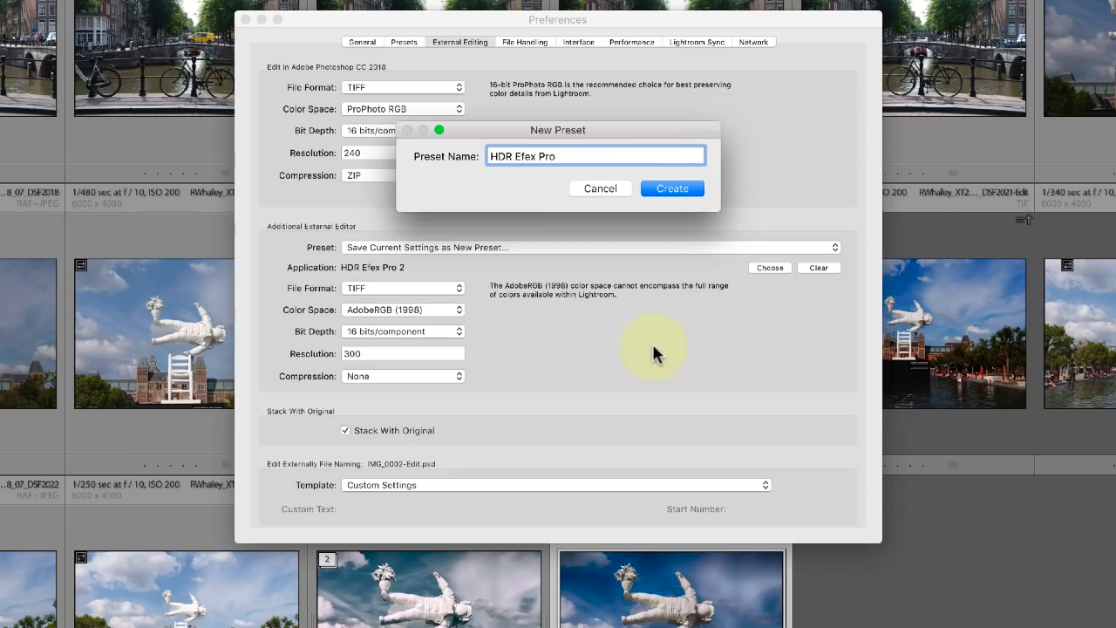
click(682, 187)
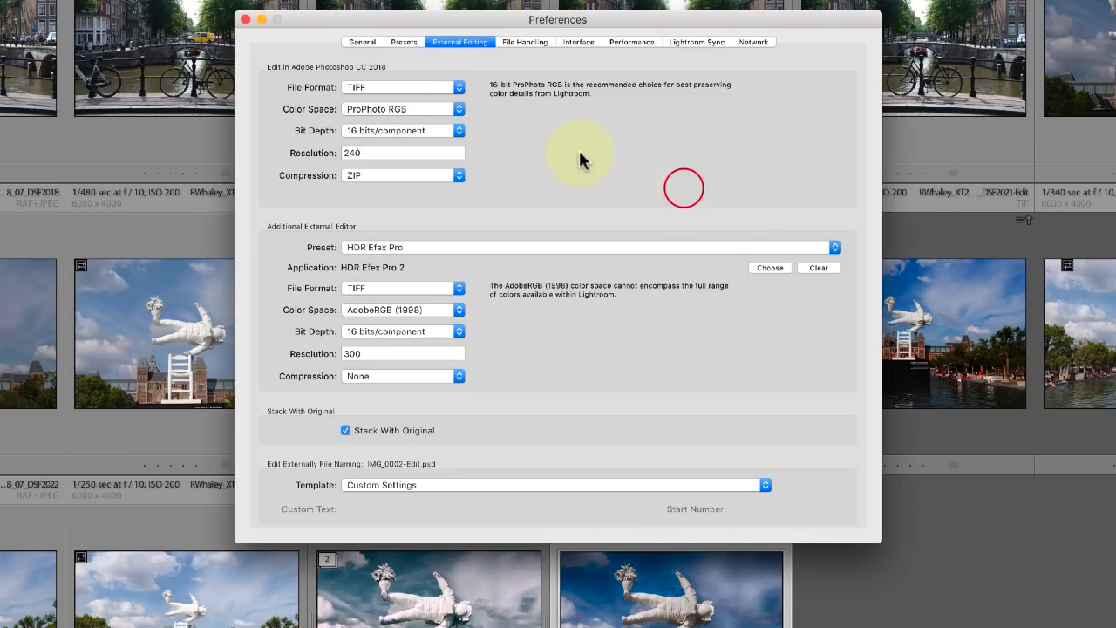
Close Preferences, expand the astronaut photo's stack and select its second photo.
click(244, 20)
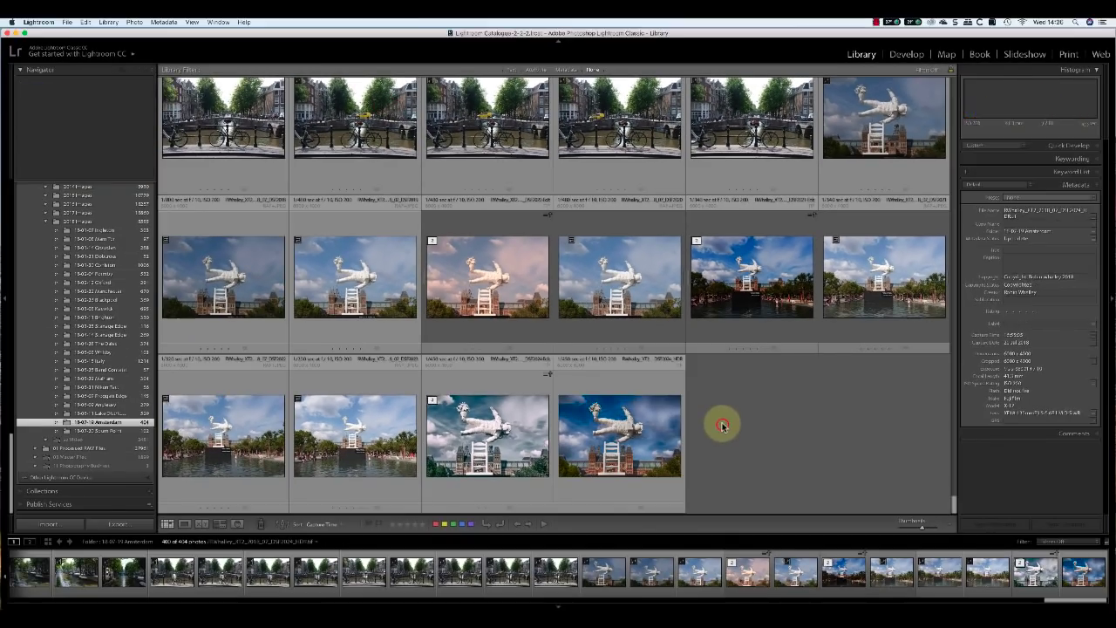
click(721, 425)
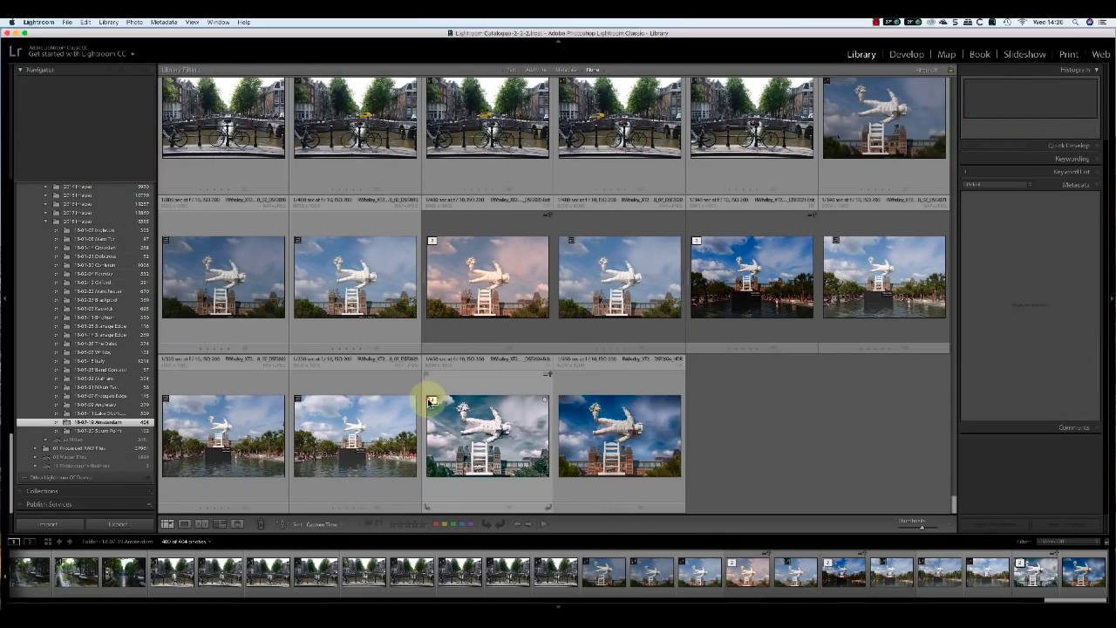
click(430, 402)
click(623, 430)
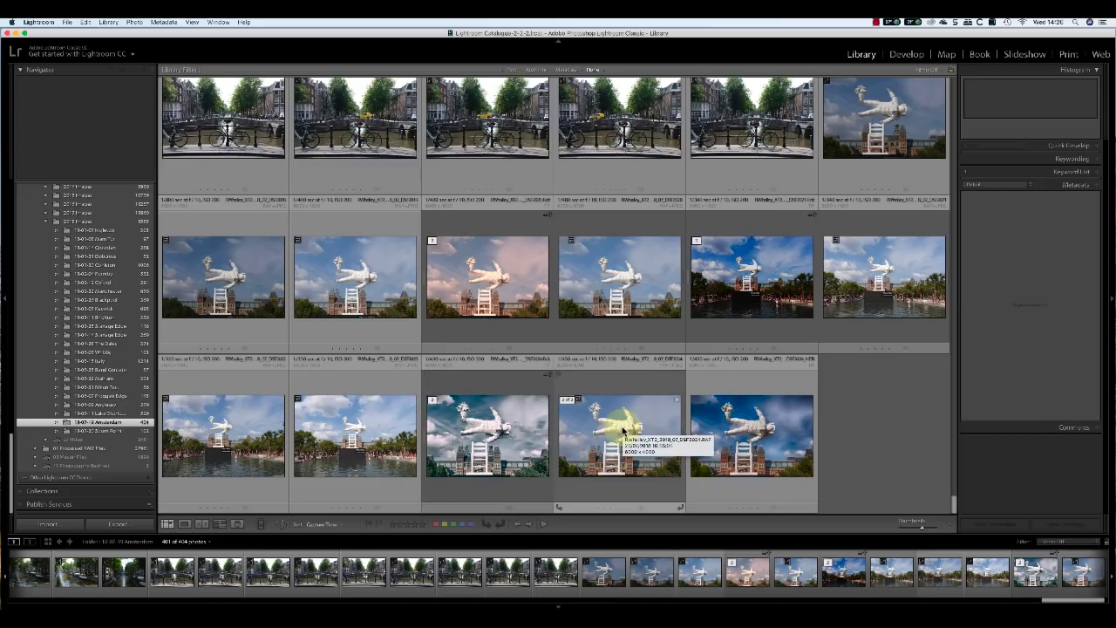
Edit a copy of the selected photo in HDR Efex Pro 2 using the HDR Efex Pro preset.
right_click(621, 429)
mouse_move(640, 416)
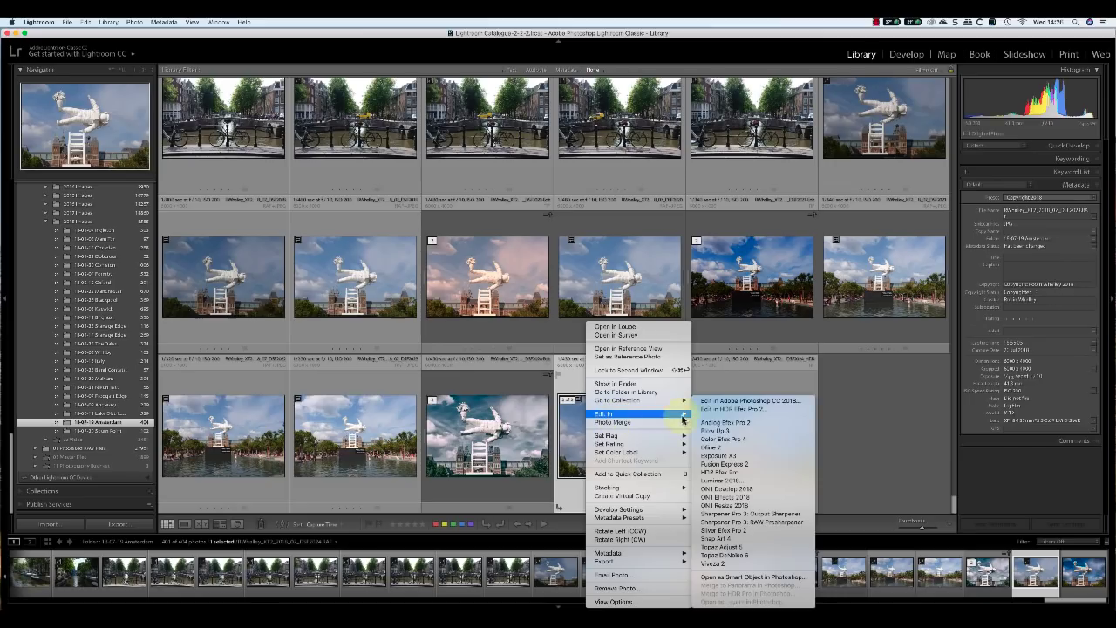
click(719, 473)
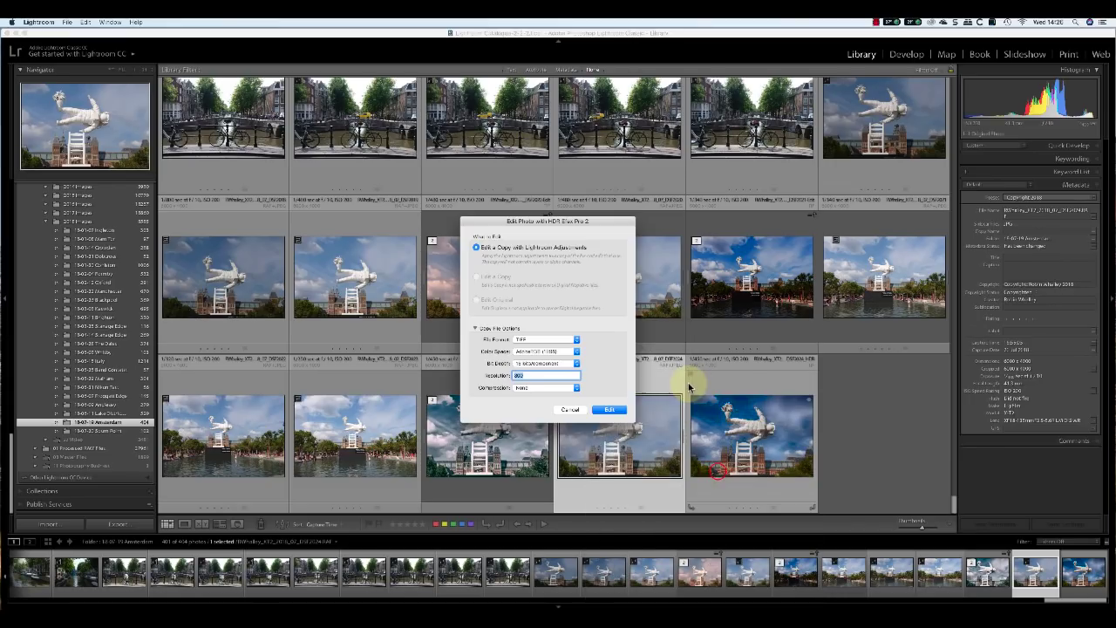
click(612, 410)
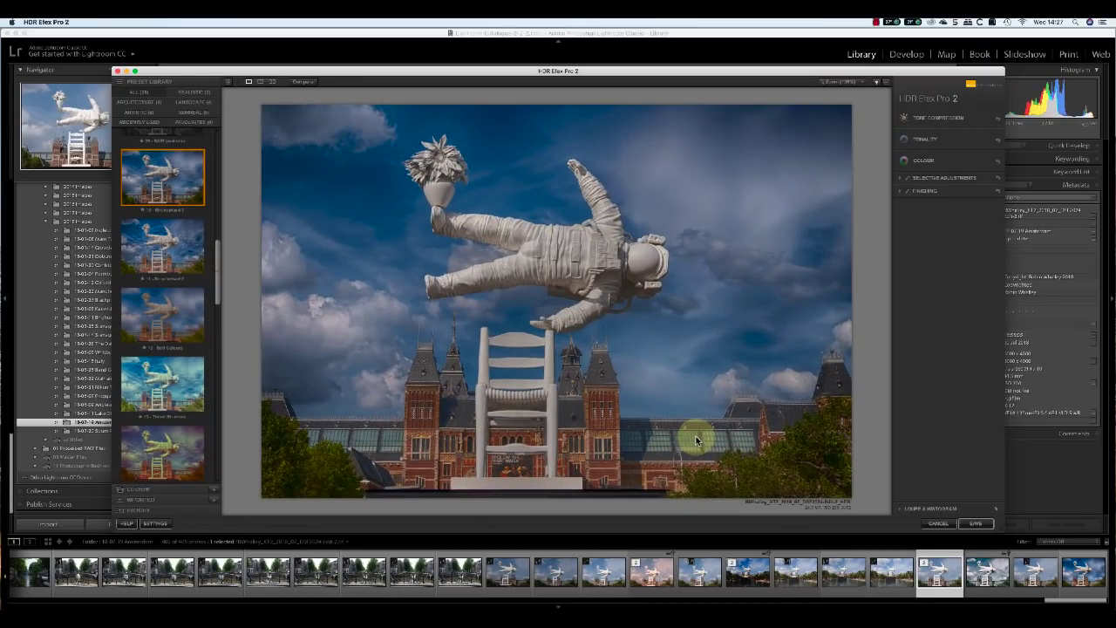
Save the HDR result, appending '_HDR' after 'Edit-2' in the suggested TIFF file name.
click(975, 523)
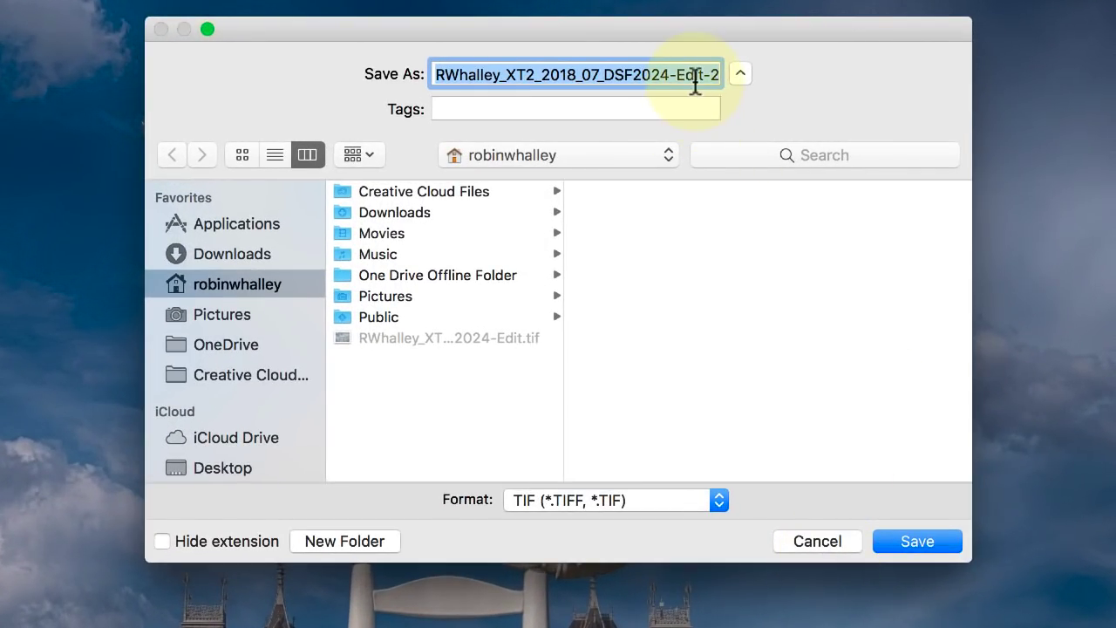
drag(720, 76, 681, 75)
click(692, 75)
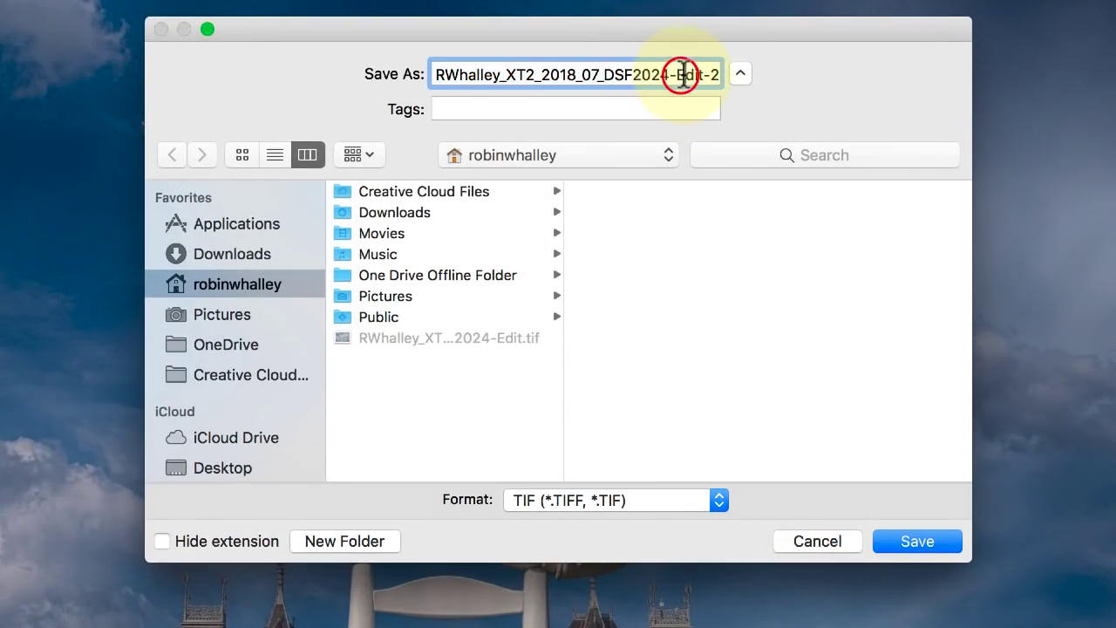
text(_HDR)
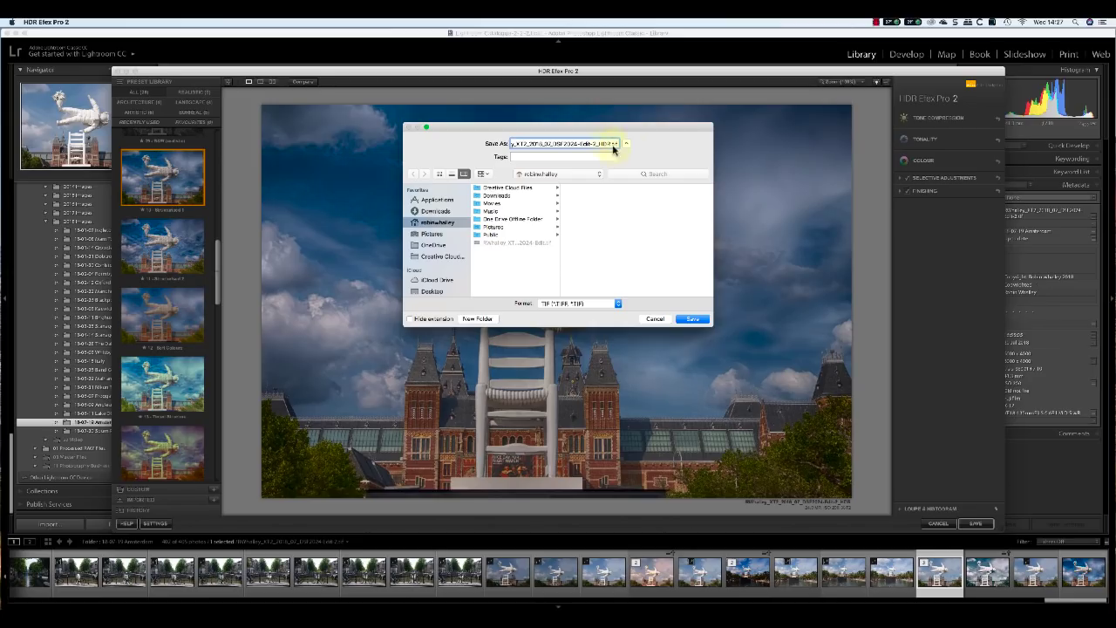
Cancel the save and exit HDR Efex Pro 2 without saving.
click(655, 318)
click(936, 524)
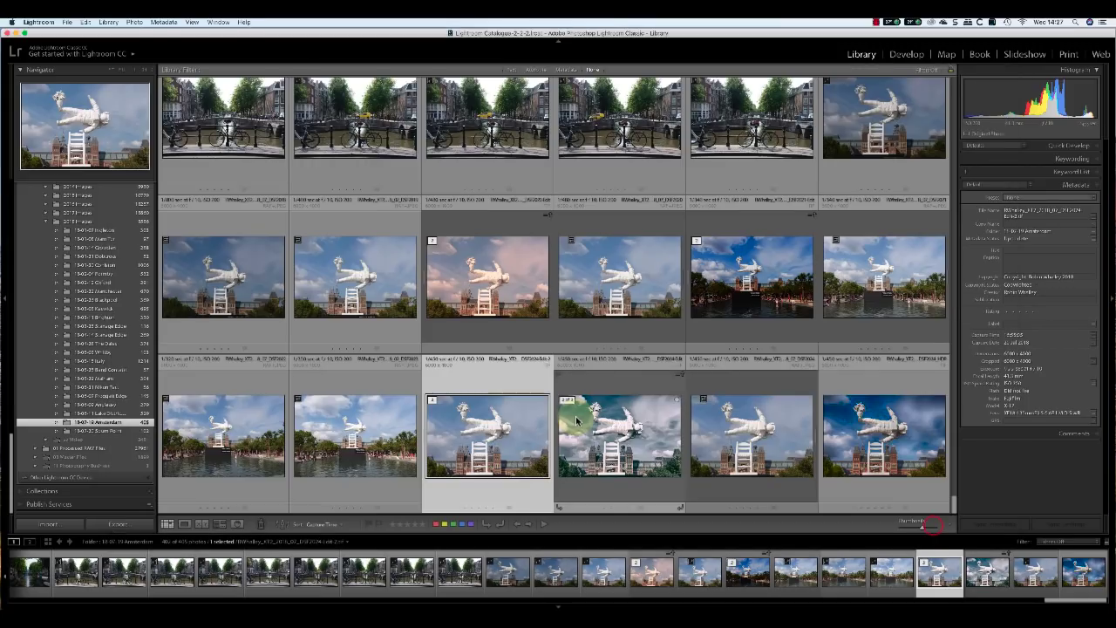